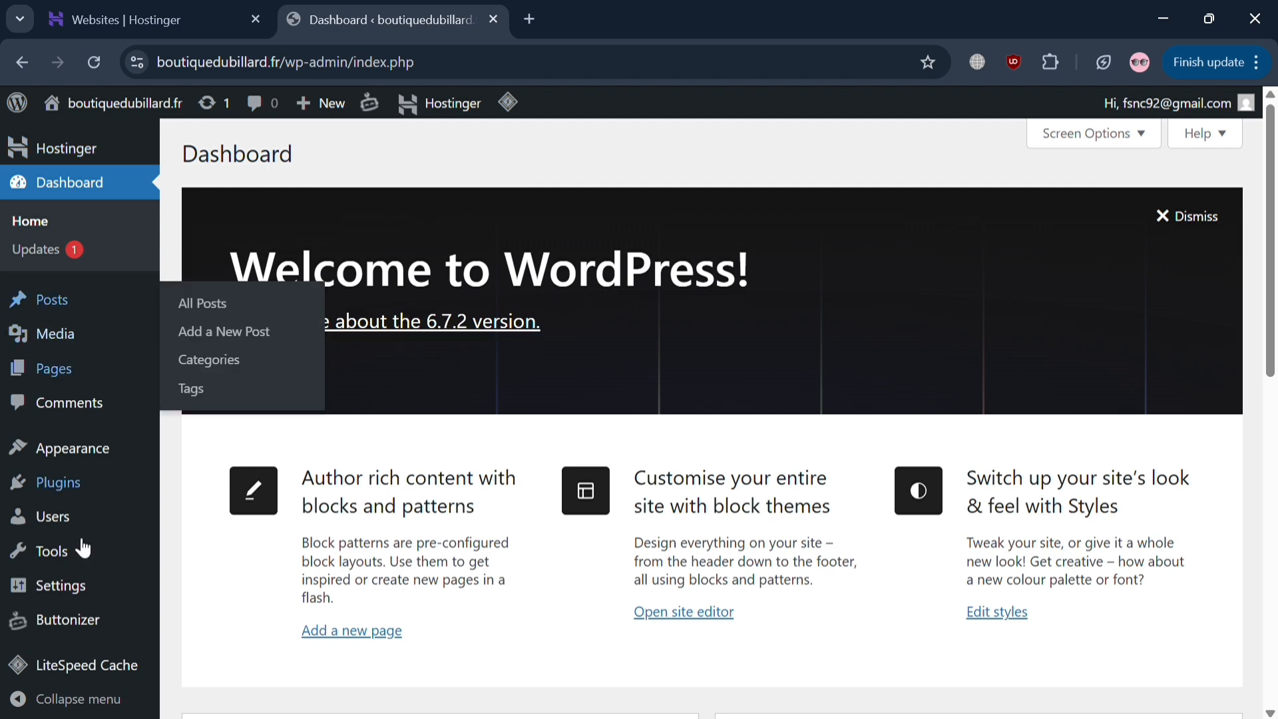
# - Scroll through the WordPress dashboard sidebar to locate the Plugins menu
pyautogui.moveTo(89, 574)
pyautogui.scroll(-8, 282, 563)
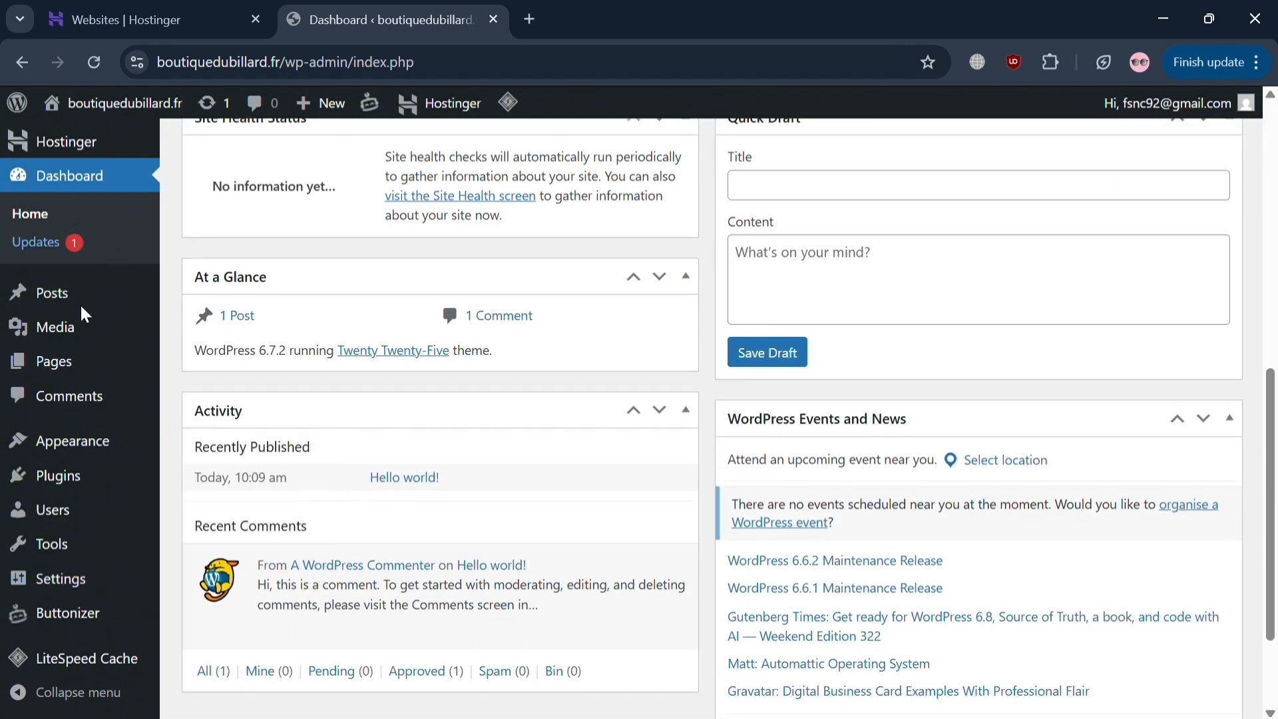
pyautogui.scroll(-2, 478, 459)
pyautogui.scroll(10, 478, 459)
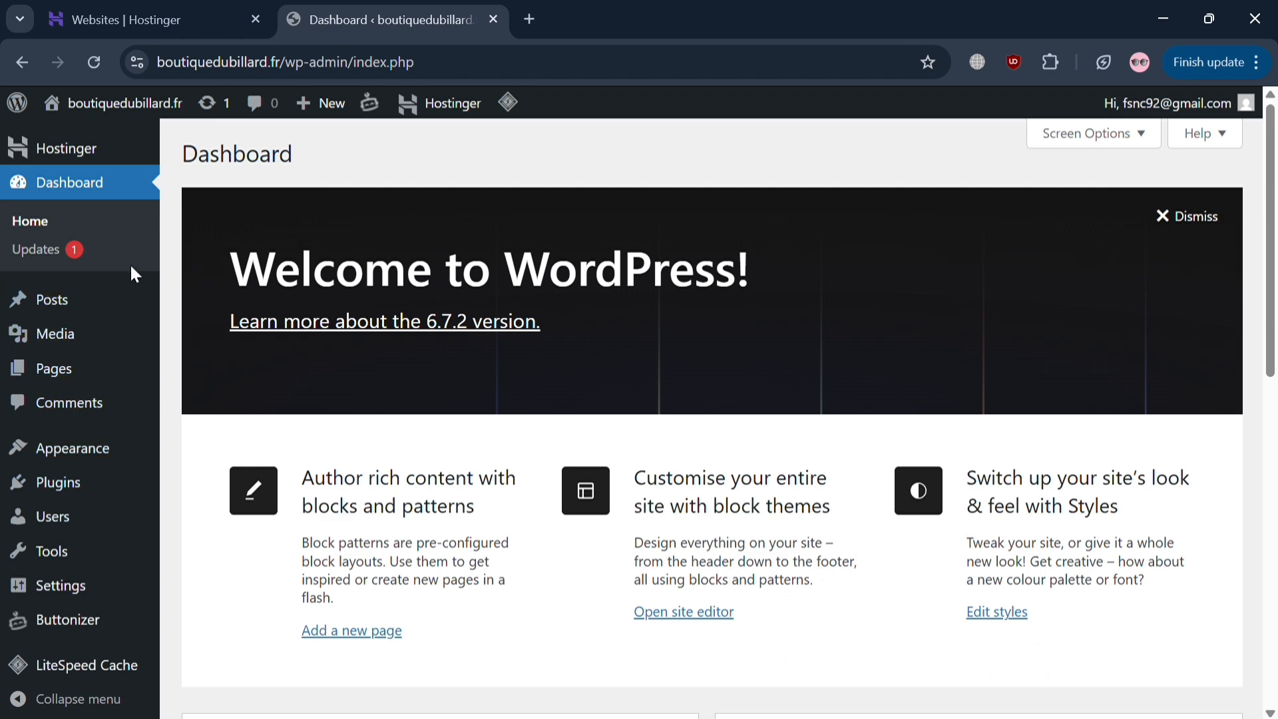
pyautogui.scroll(-1, 89, 524)
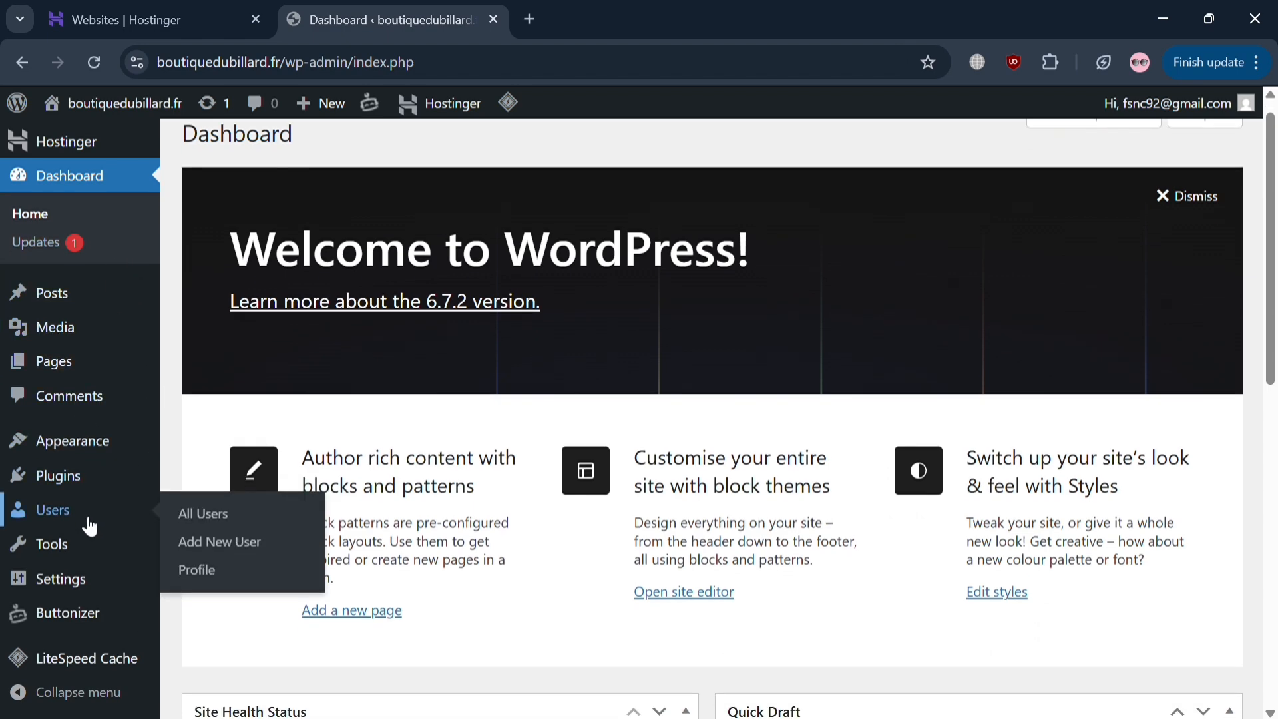
# - On the Add New Plugin page, search for 'click to chat', replacing 'buttonizer'
pyautogui.moveTo(90, 480)
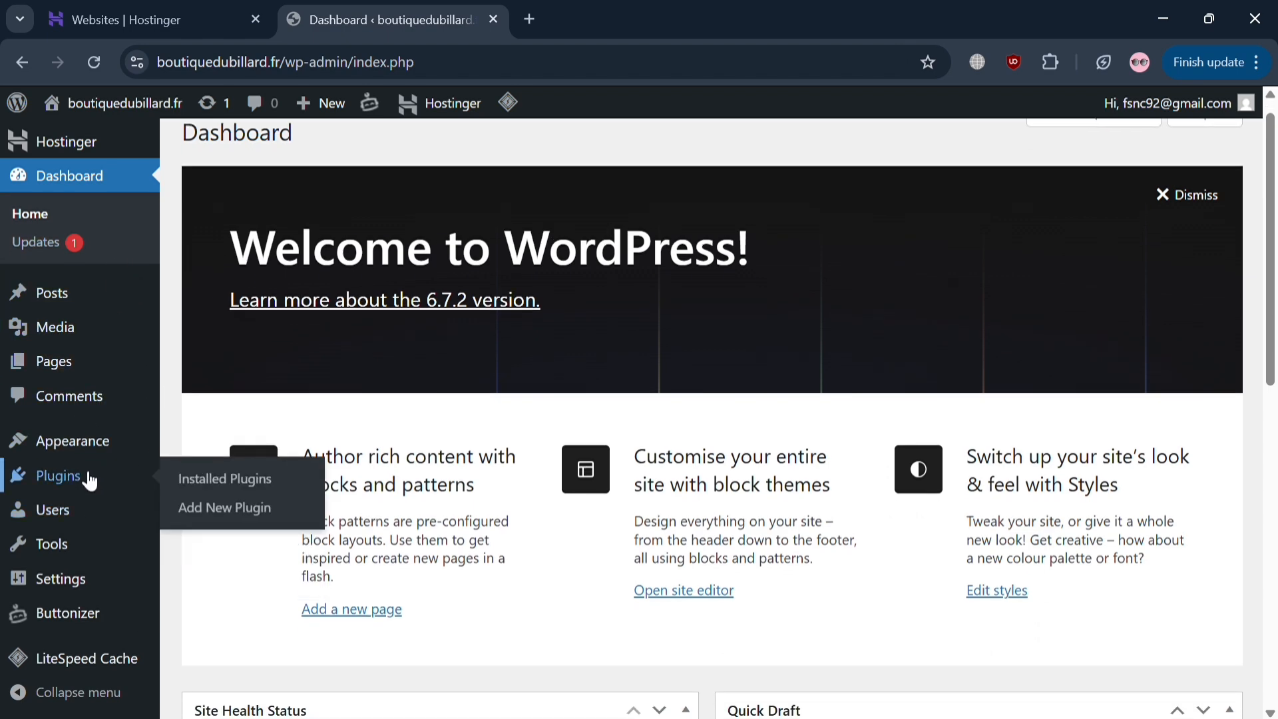
pyautogui.click(258, 528)
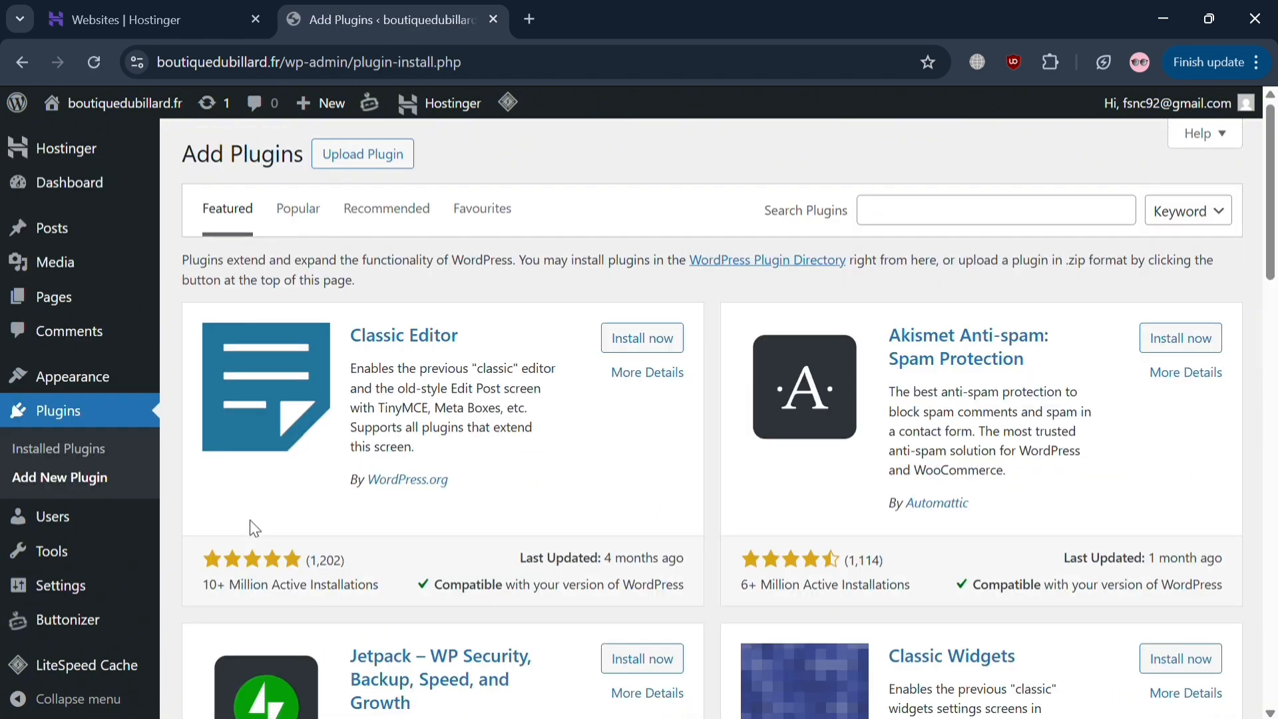
pyautogui.click(1044, 225)
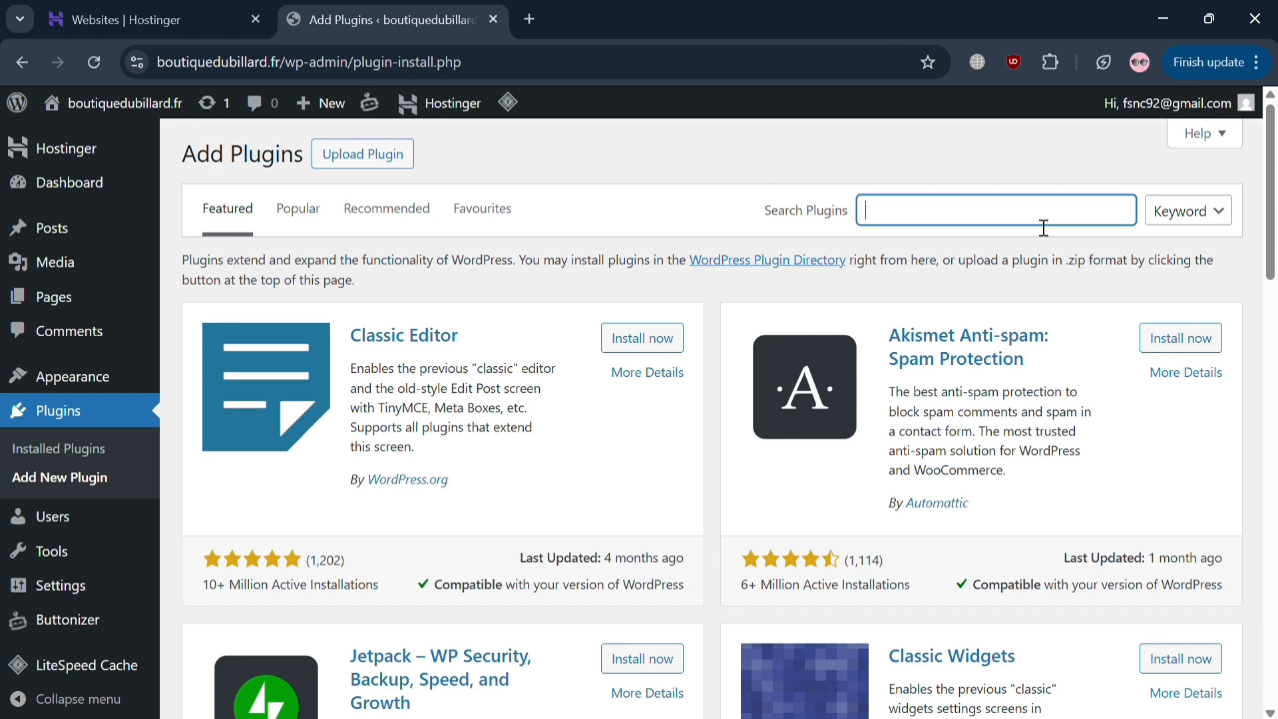
pyautogui.write('buttonizer')
pyautogui.hotkey('ctrl', 'a')
pyautogui.press('BackSpace')
pyautogui.write('click to chat')
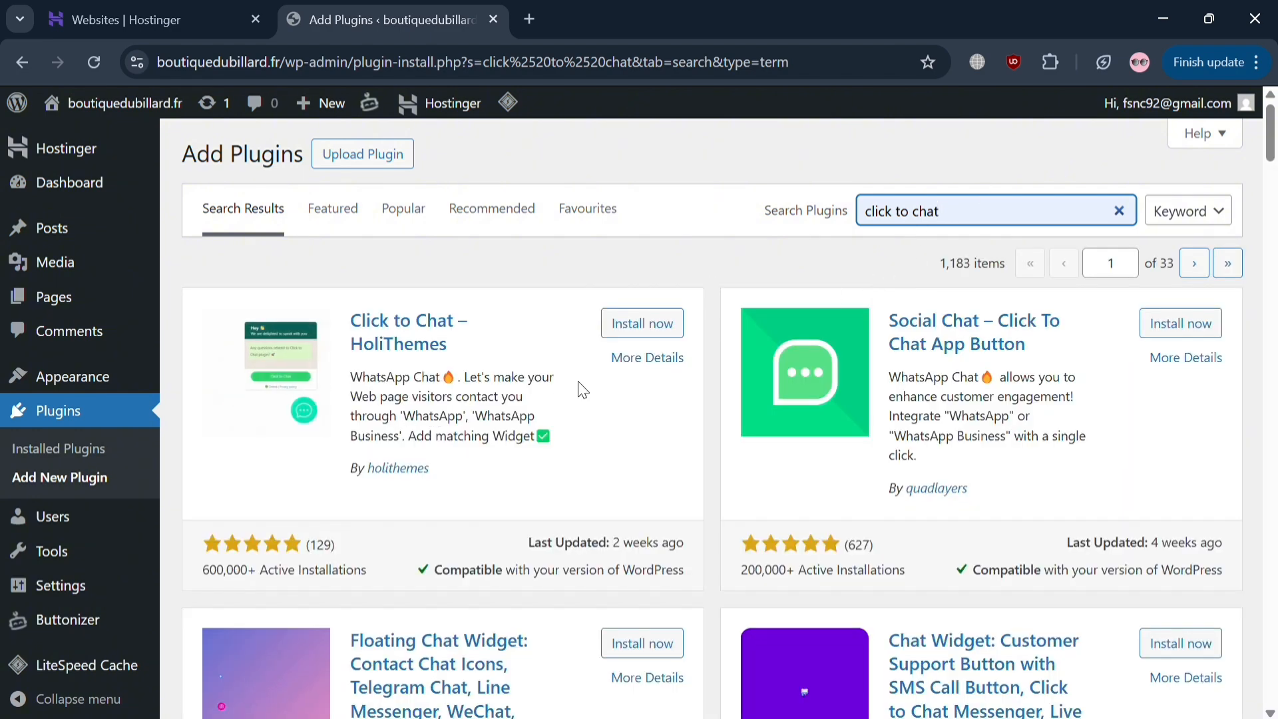
# - Install and activate the Click to Chat plugin by HoliThemes
pyautogui.click(637, 326)
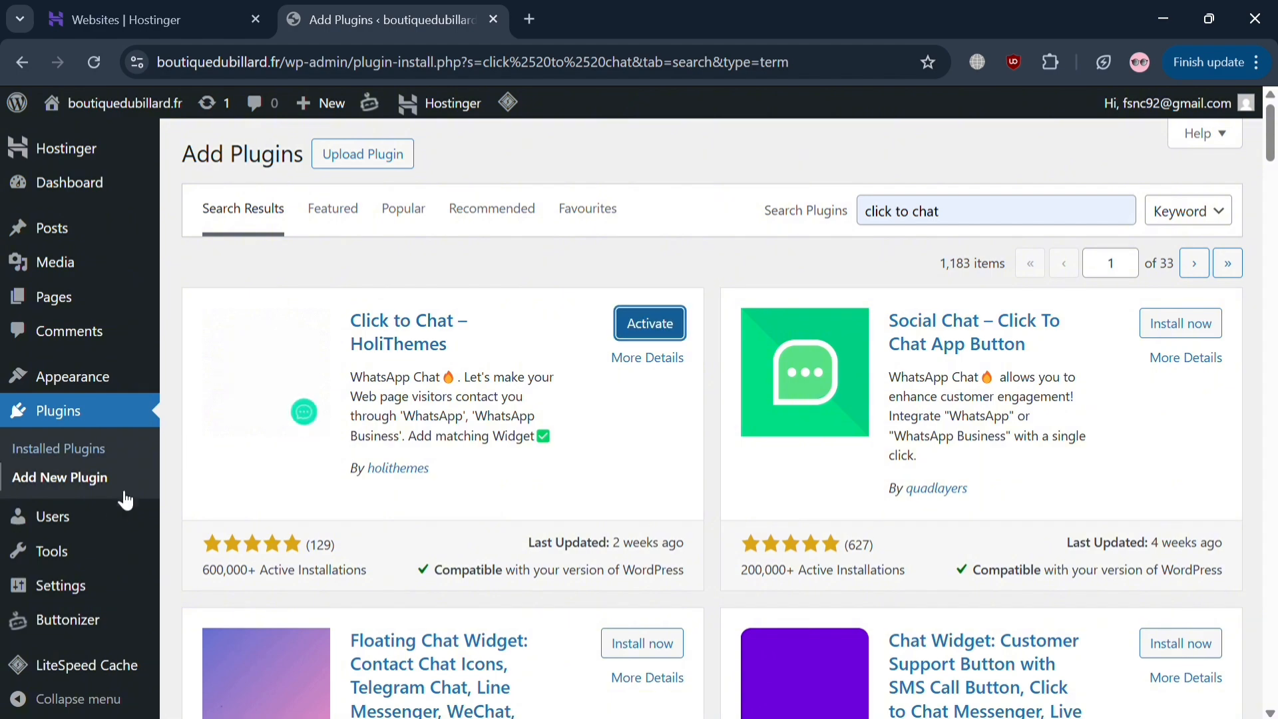
pyautogui.moveTo(116, 513)
pyautogui.scroll(-2, 117, 516)
pyautogui.scroll(3, 114, 520)
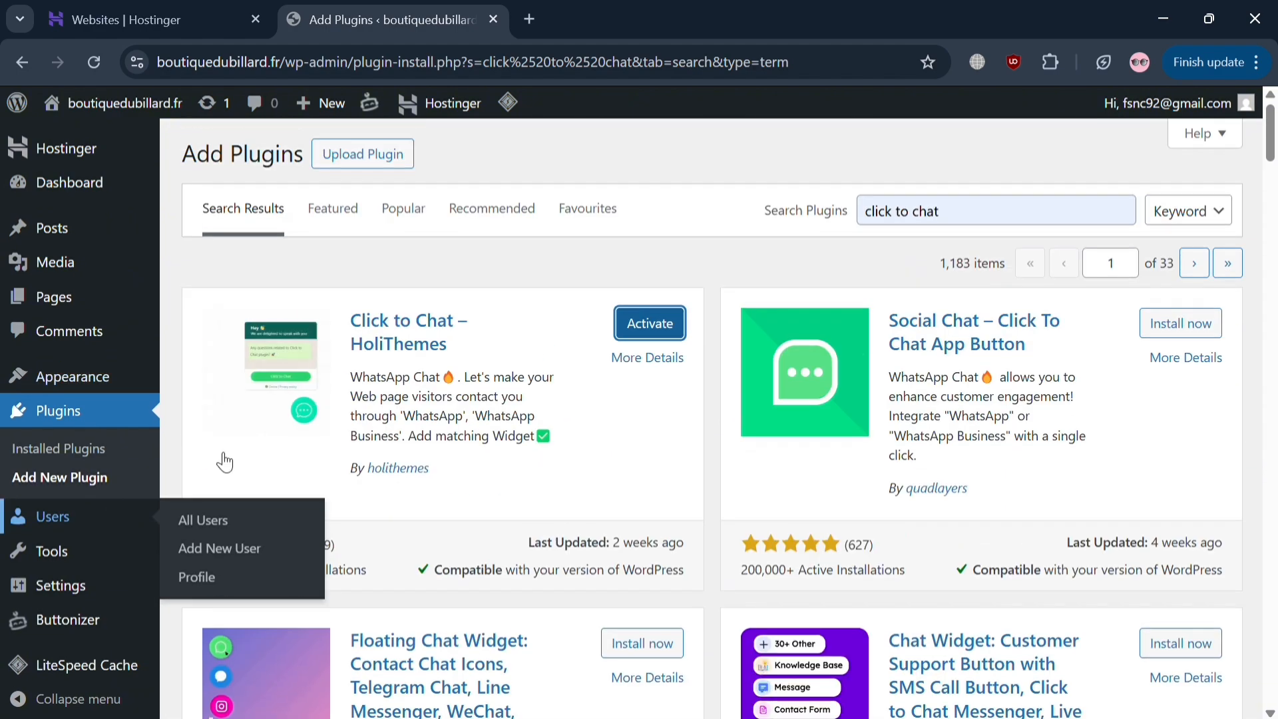
pyautogui.click(666, 321)
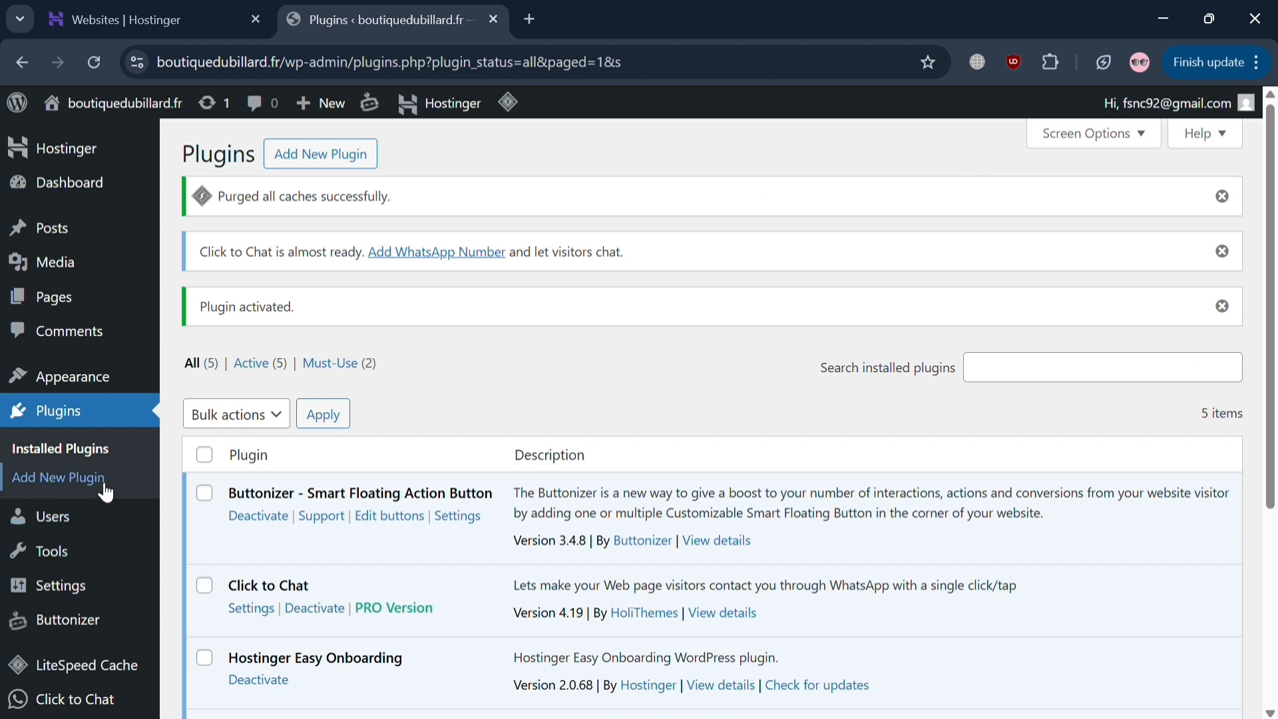
pyautogui.scroll(-2, 344, 507)
pyautogui.scroll(-4, 345, 507)
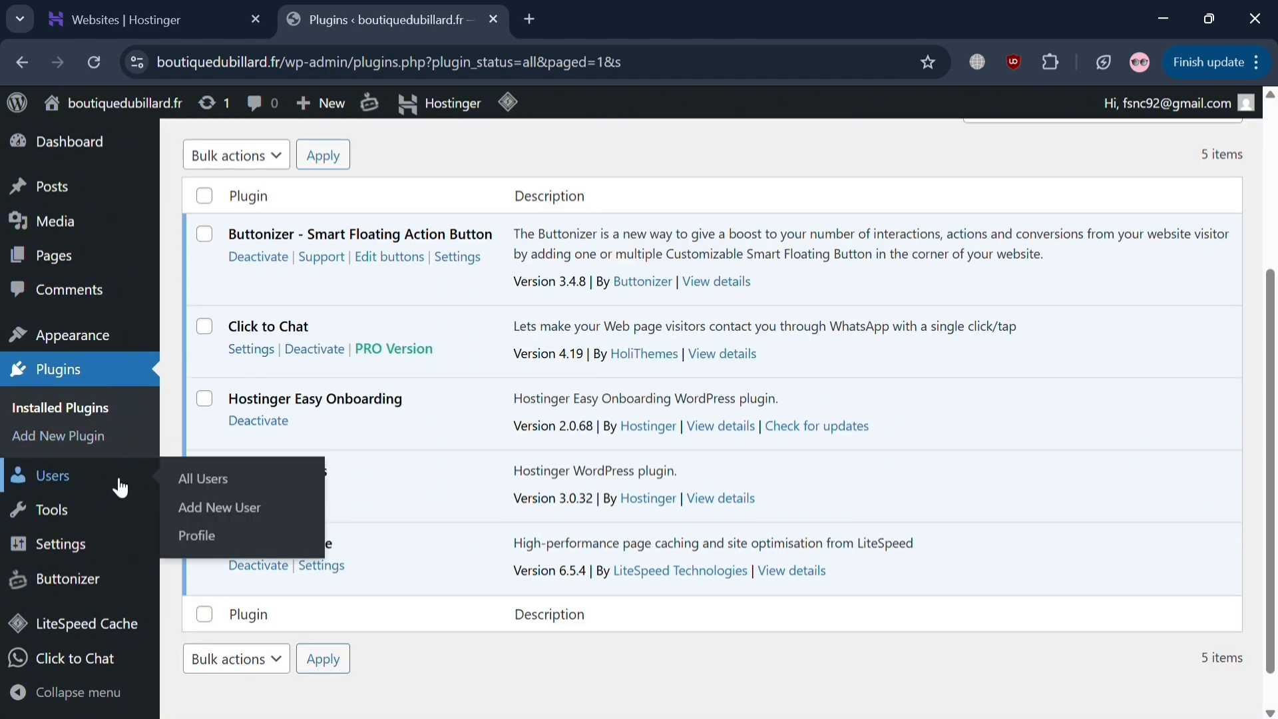
pyautogui.scroll(-1, 121, 520)
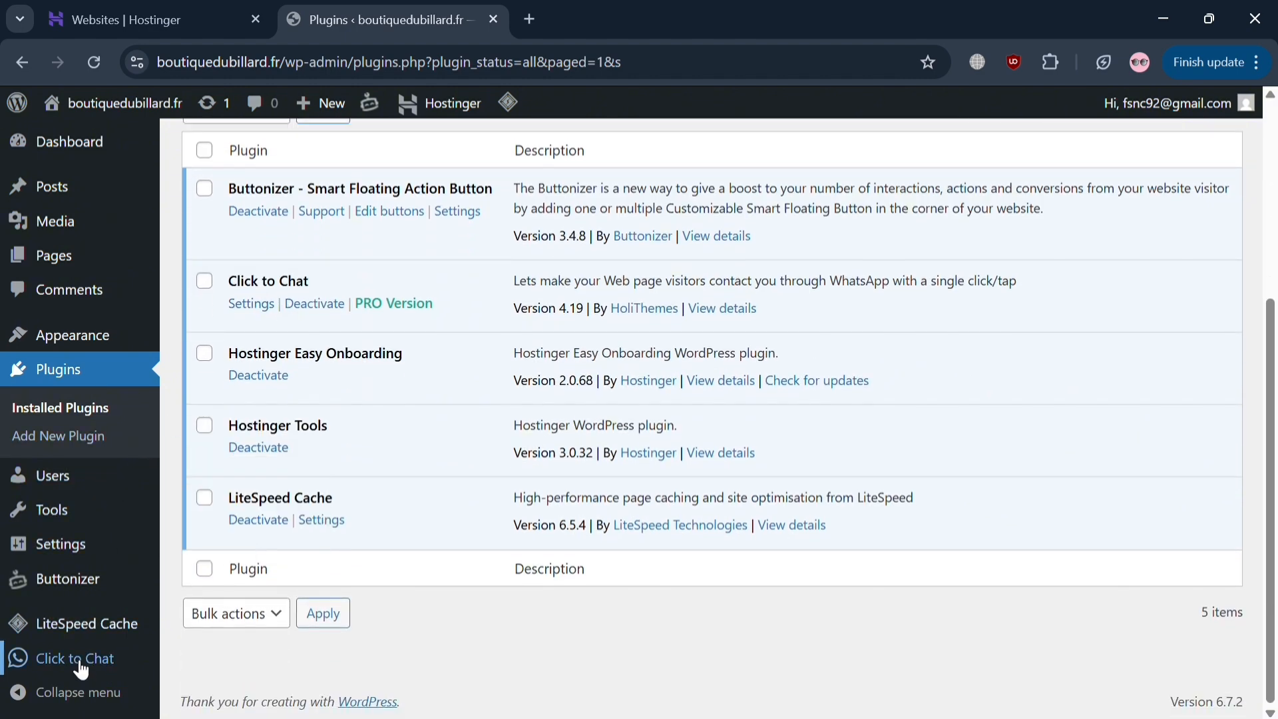
pyautogui.moveTo(79, 669)
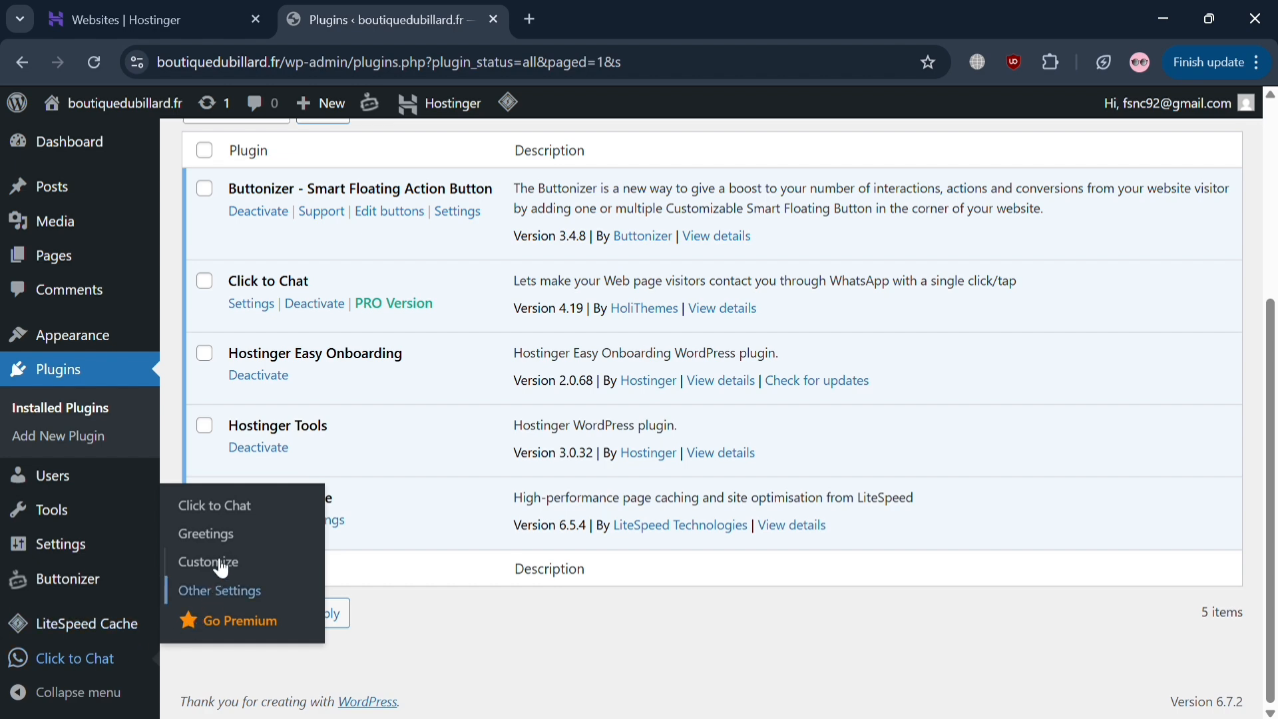
# - Open the Click to Chat settings and enter the WhatsApp number
pyautogui.click(222, 511)
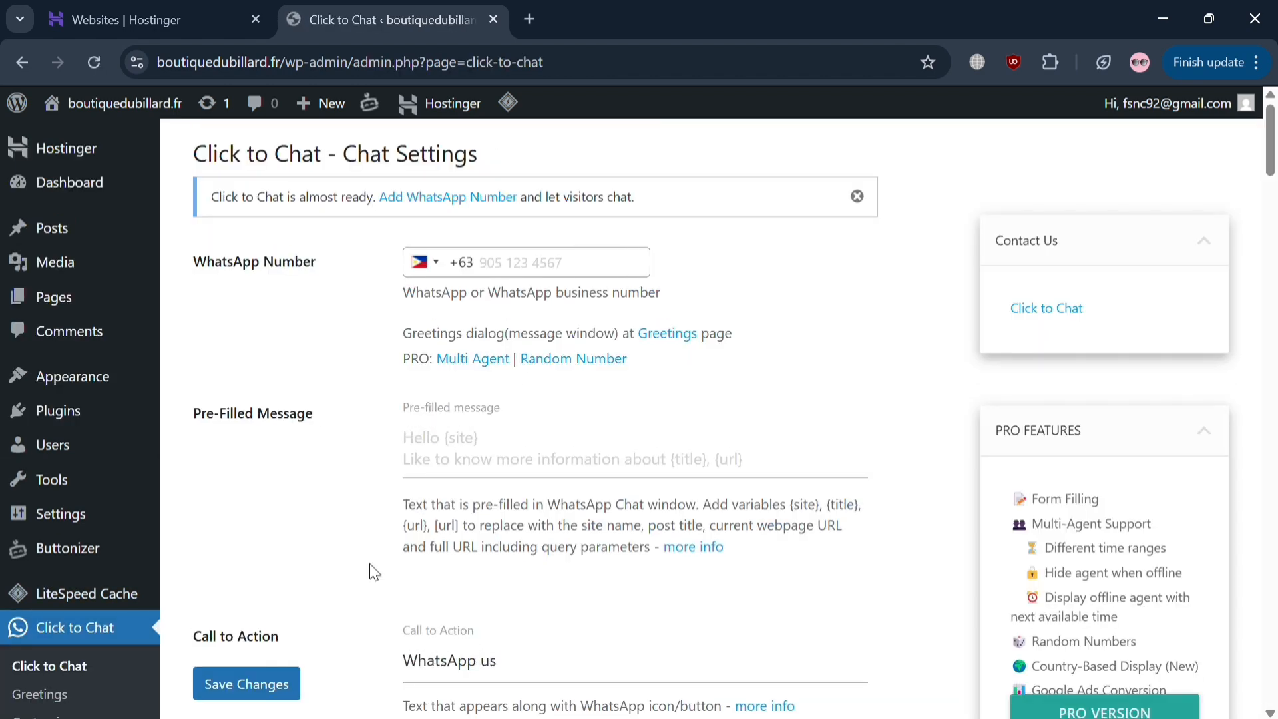
pyautogui.click(574, 276)
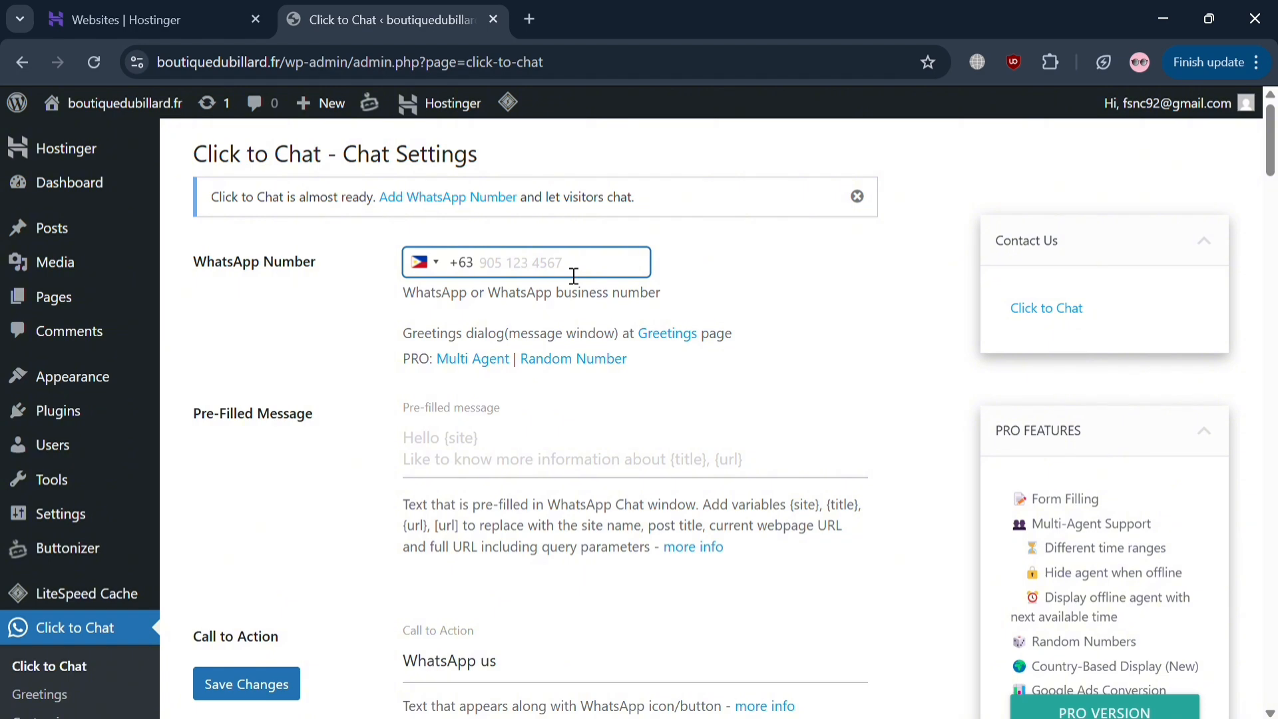
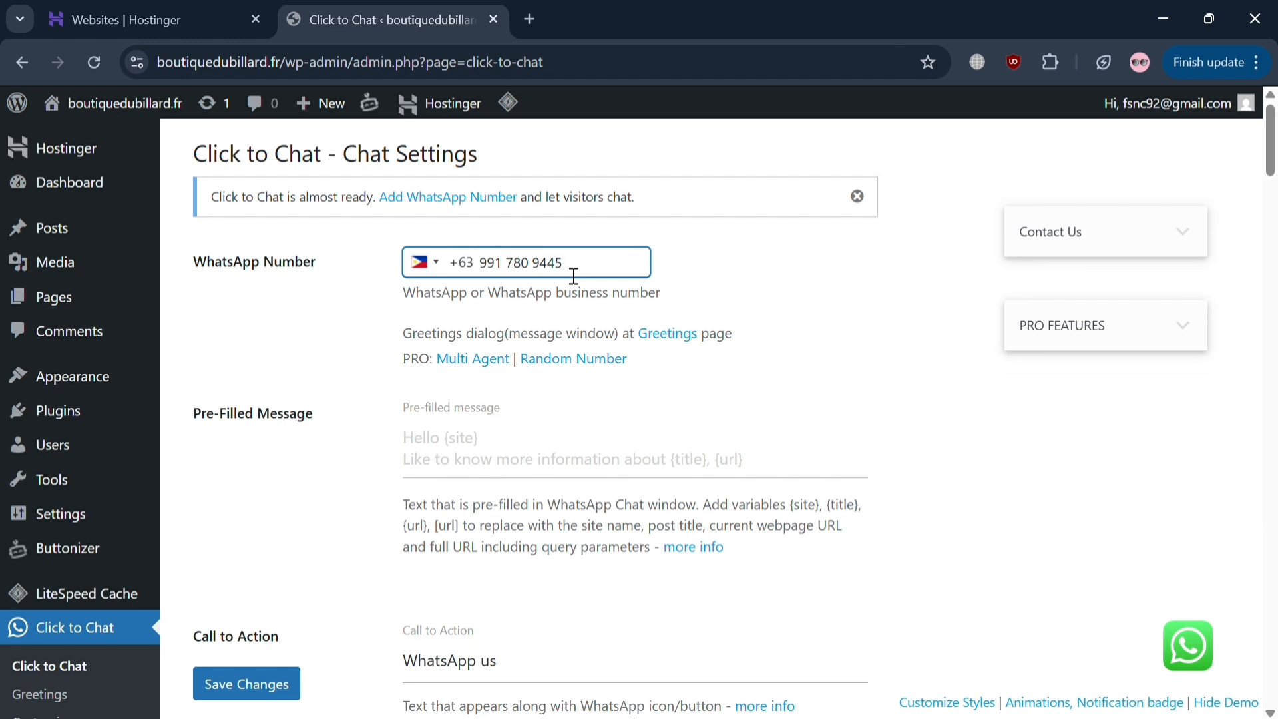
# - Set the pre-filled message to 'Hi, How may I help you?'
pyautogui.click(499, 471)
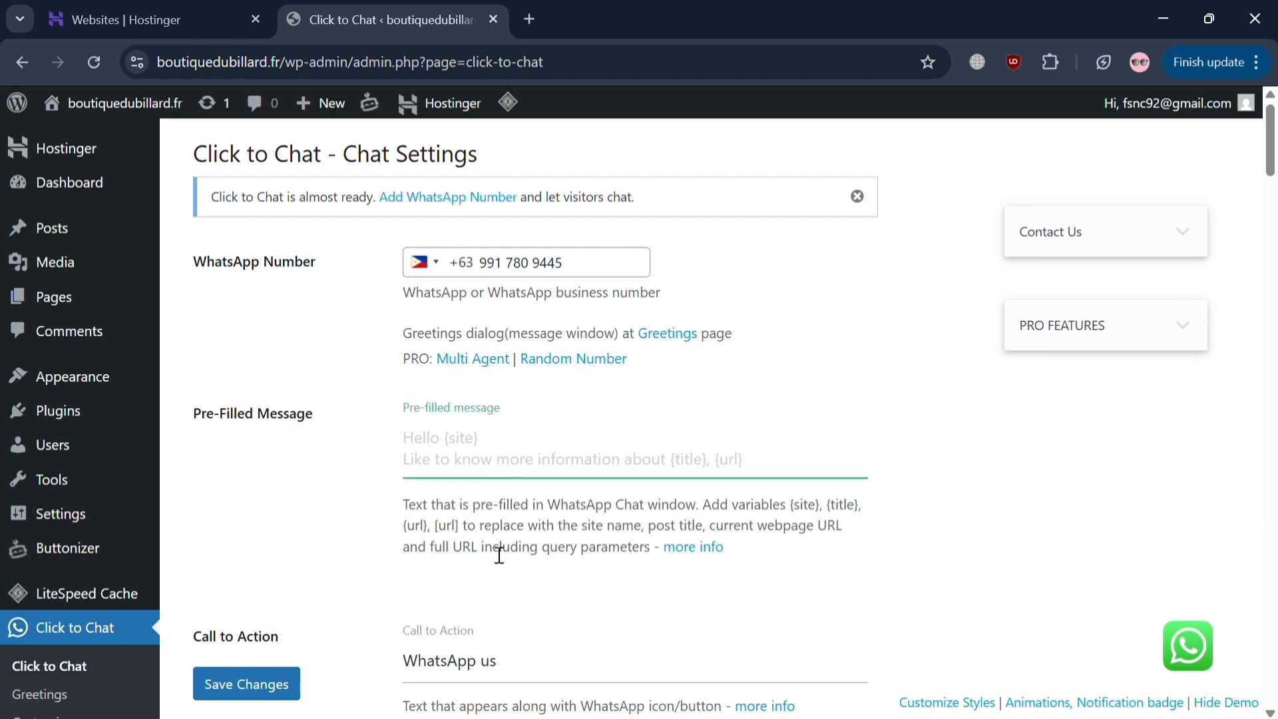
pyautogui.scroll(-2, 493, 557)
pyautogui.scroll(-2, 493, 565)
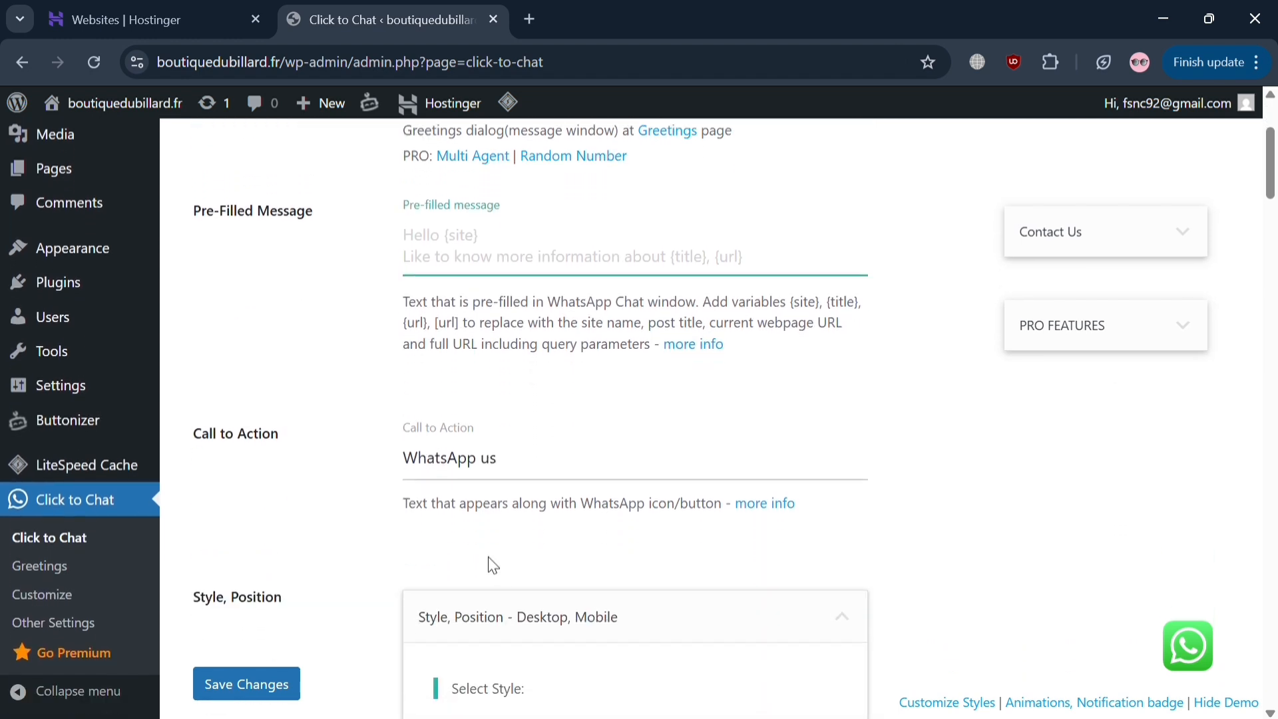
pyautogui.write('Hi')
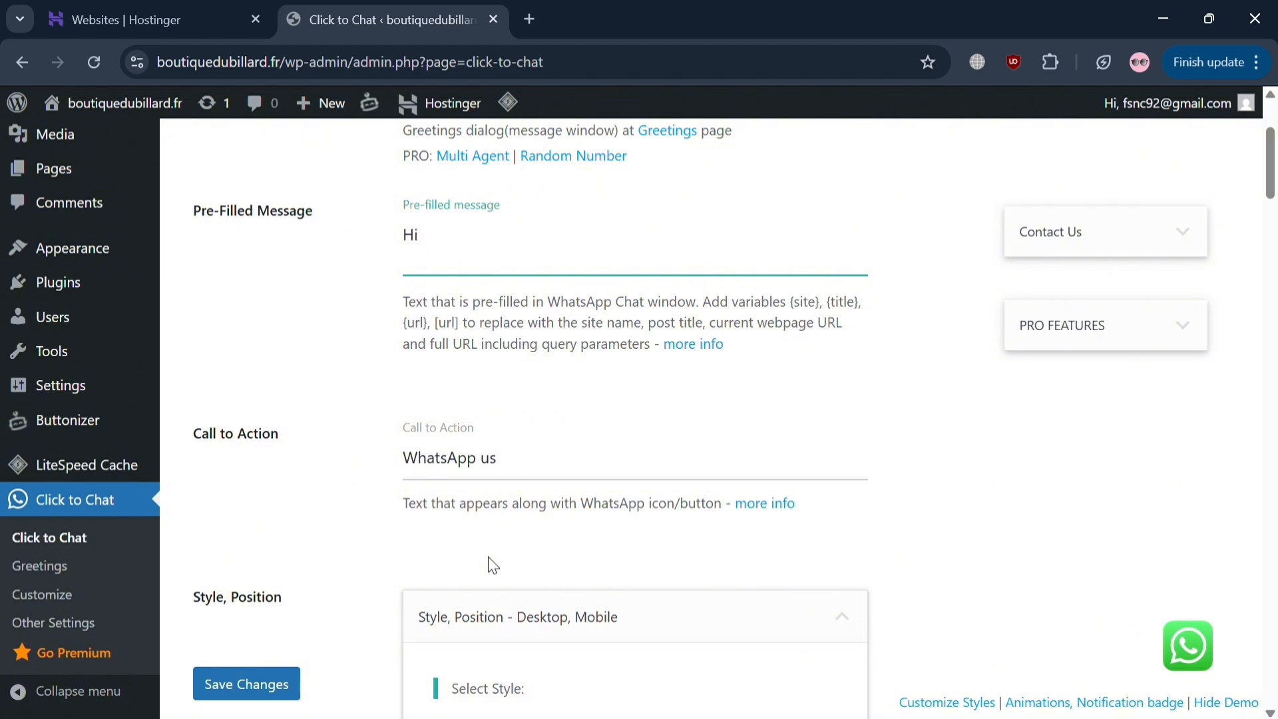
pyautogui.write('ow may I help you')
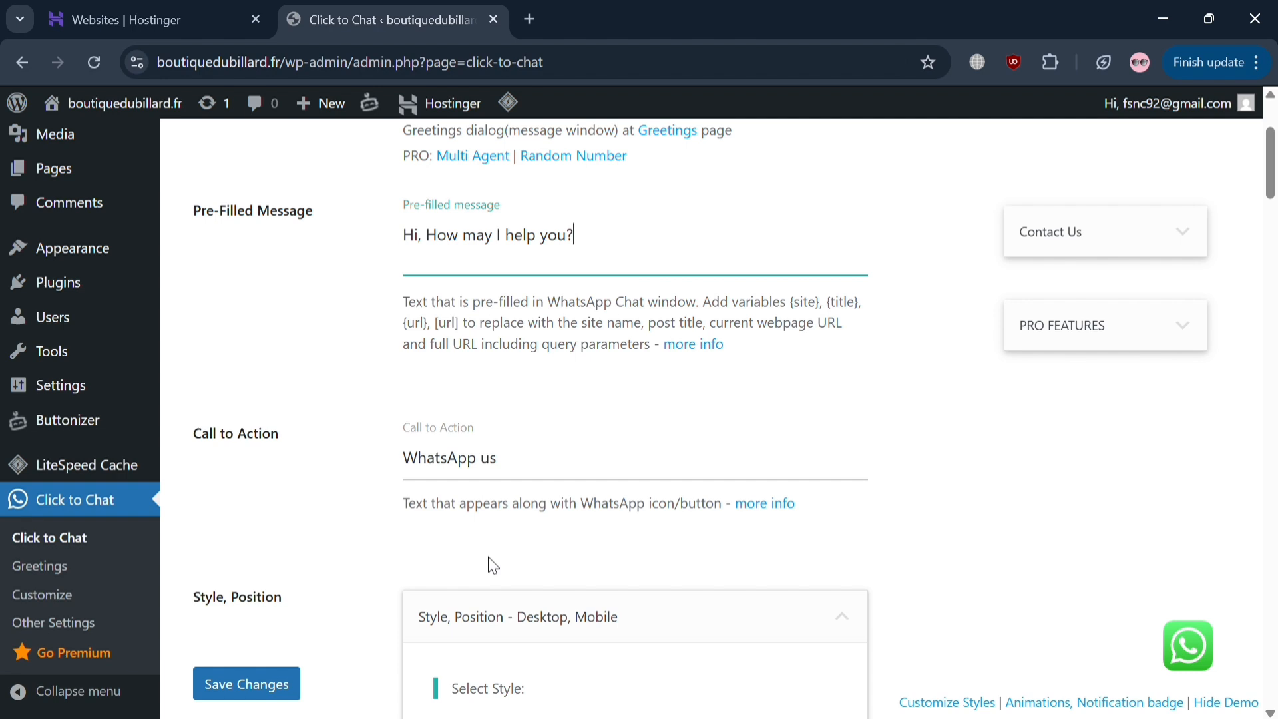
pyautogui.click(546, 490)
pyautogui.click(547, 547)
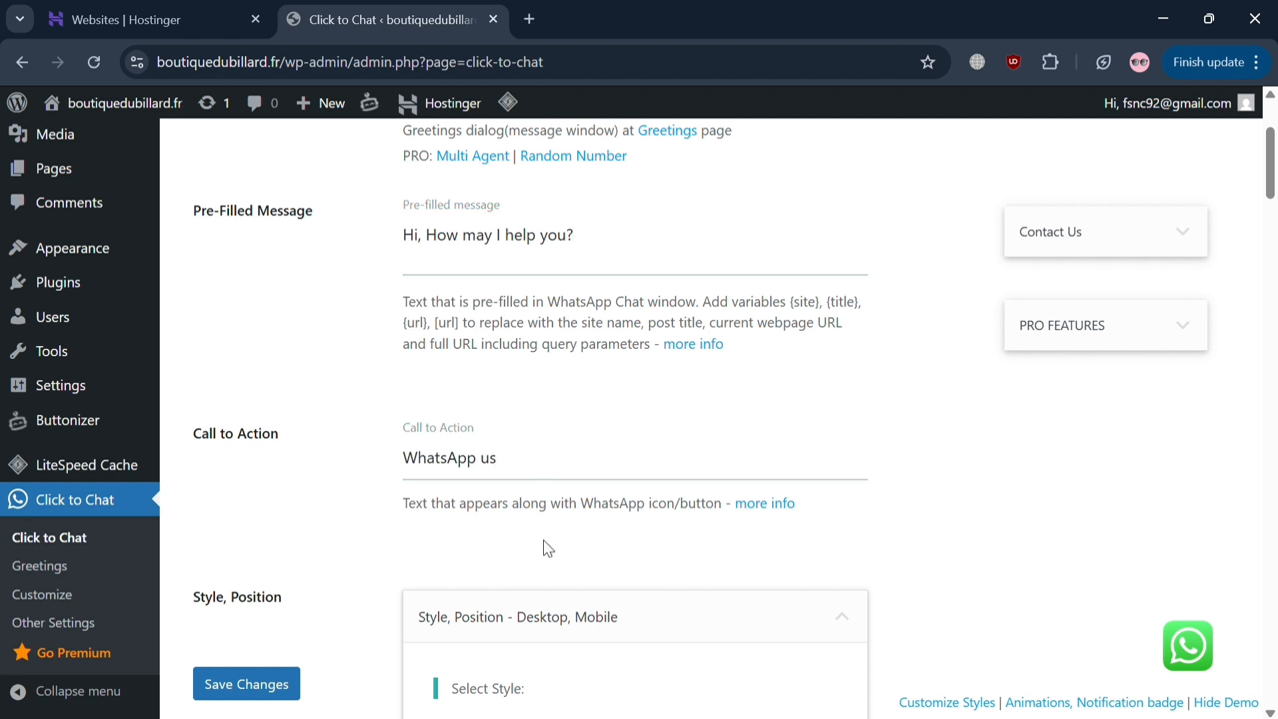
pyautogui.scroll(-1, 547, 547)
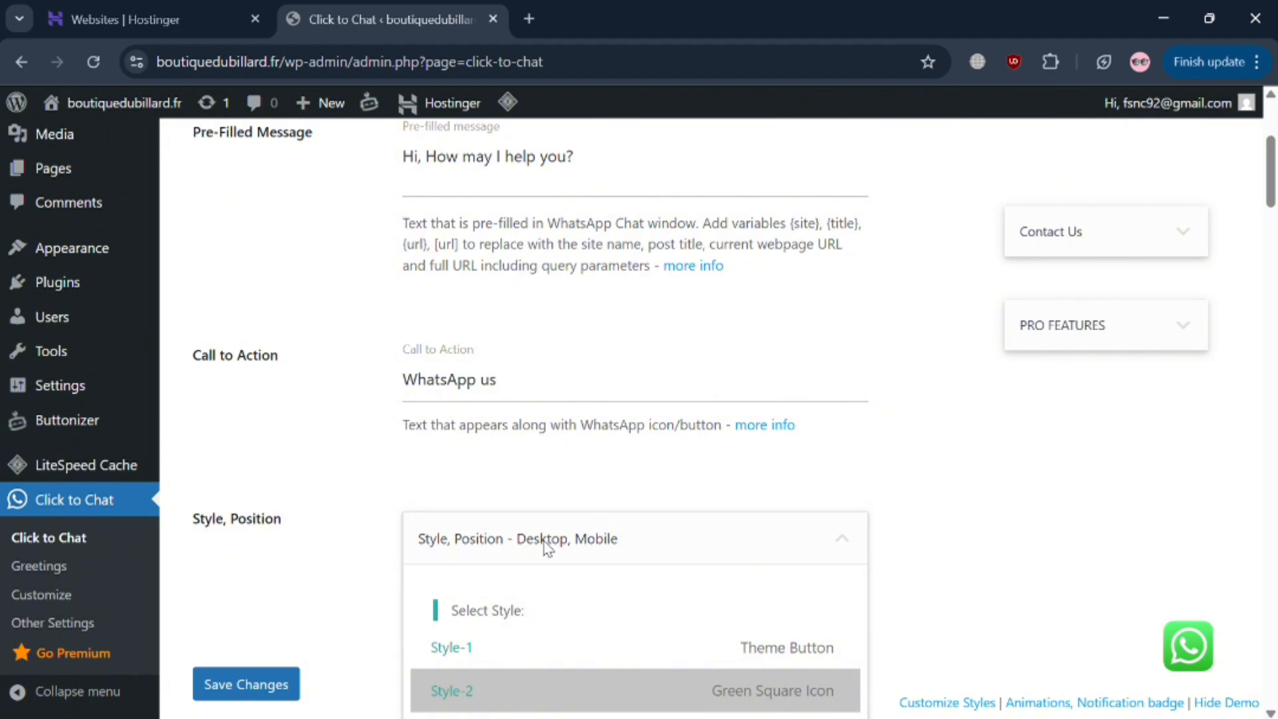
pyautogui.scroll(-4, 544, 540)
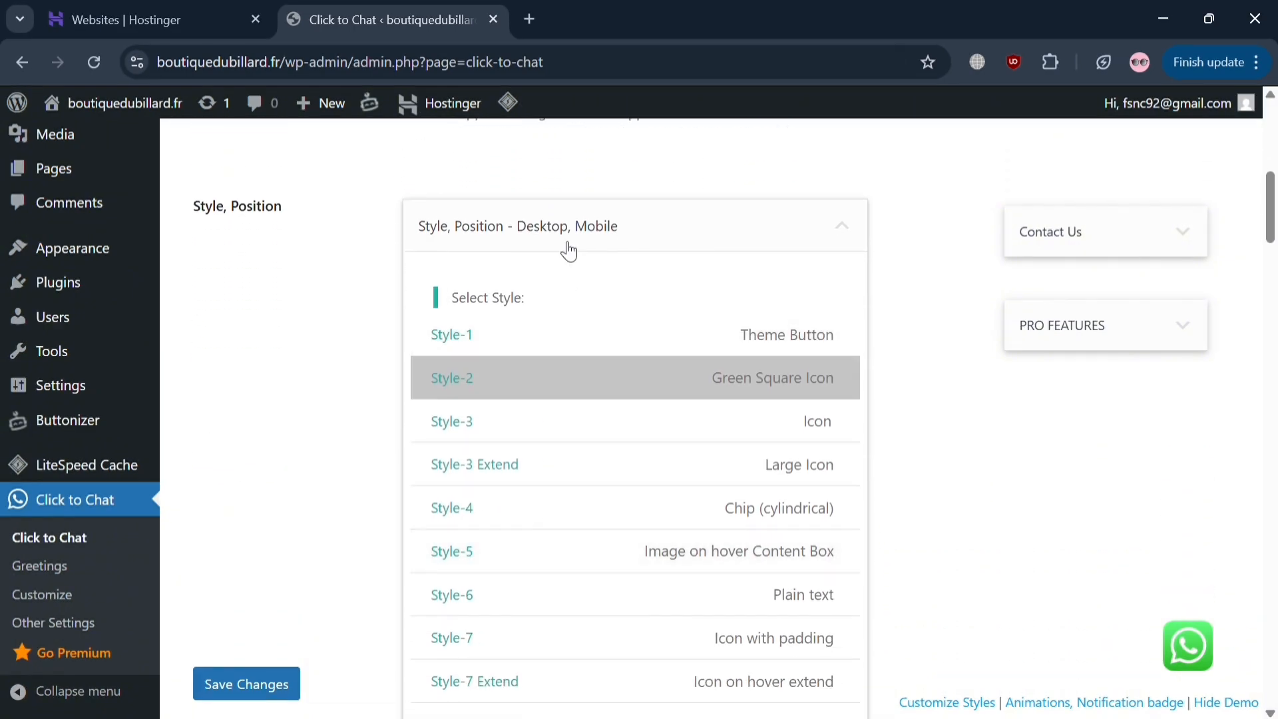
pyautogui.scroll(-5, 678, 404)
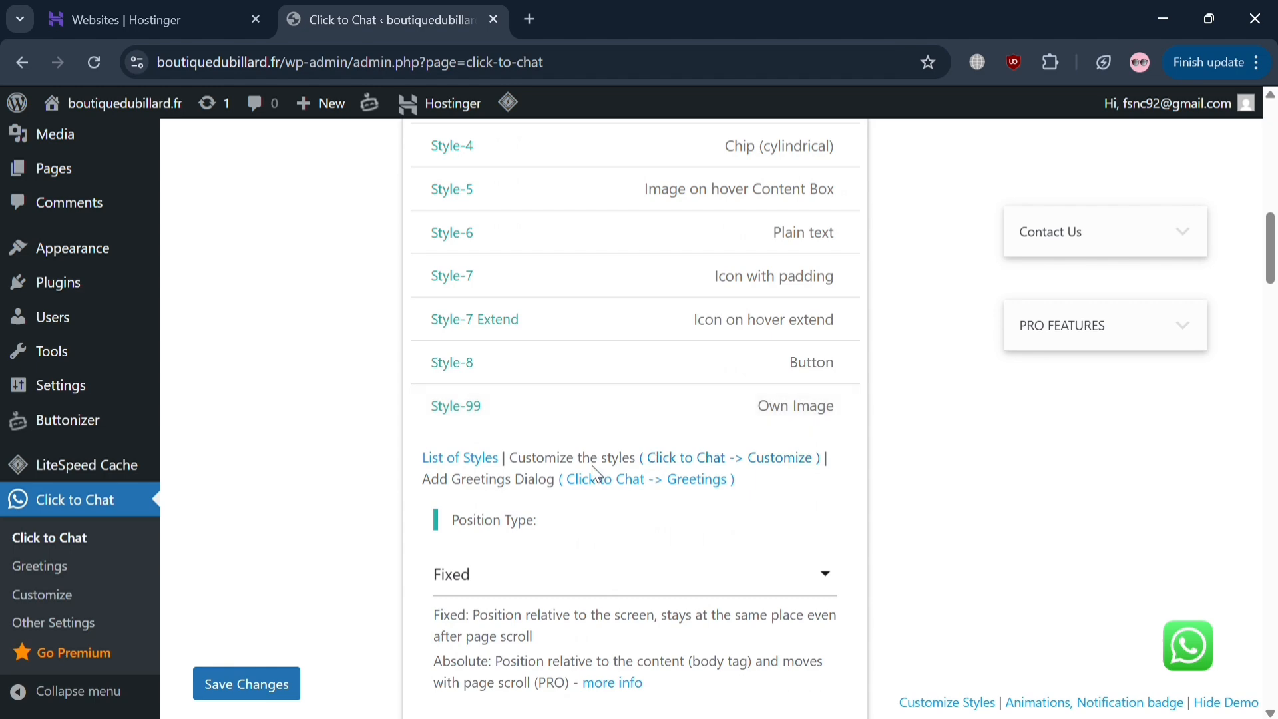
# - Open the holithemes List of Styles page, accept cookies, and compare the button styles
pyautogui.click(491, 461)
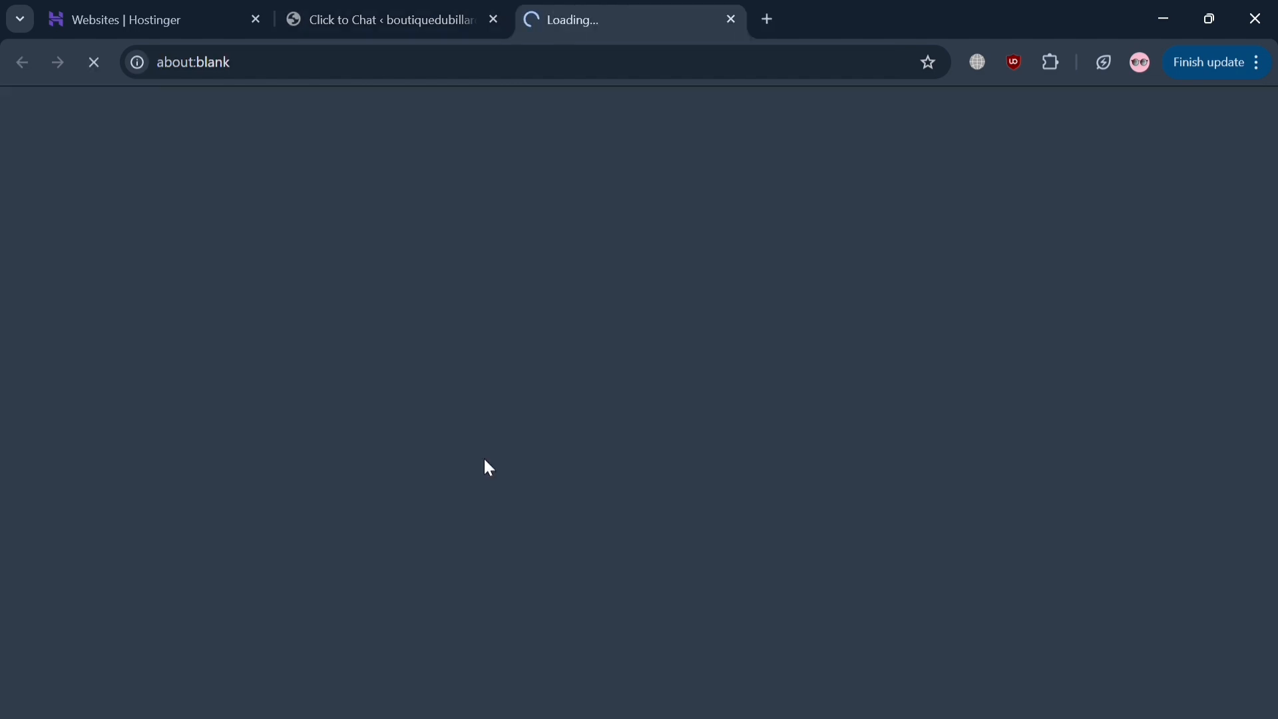
pyautogui.scroll(-4, 486, 461)
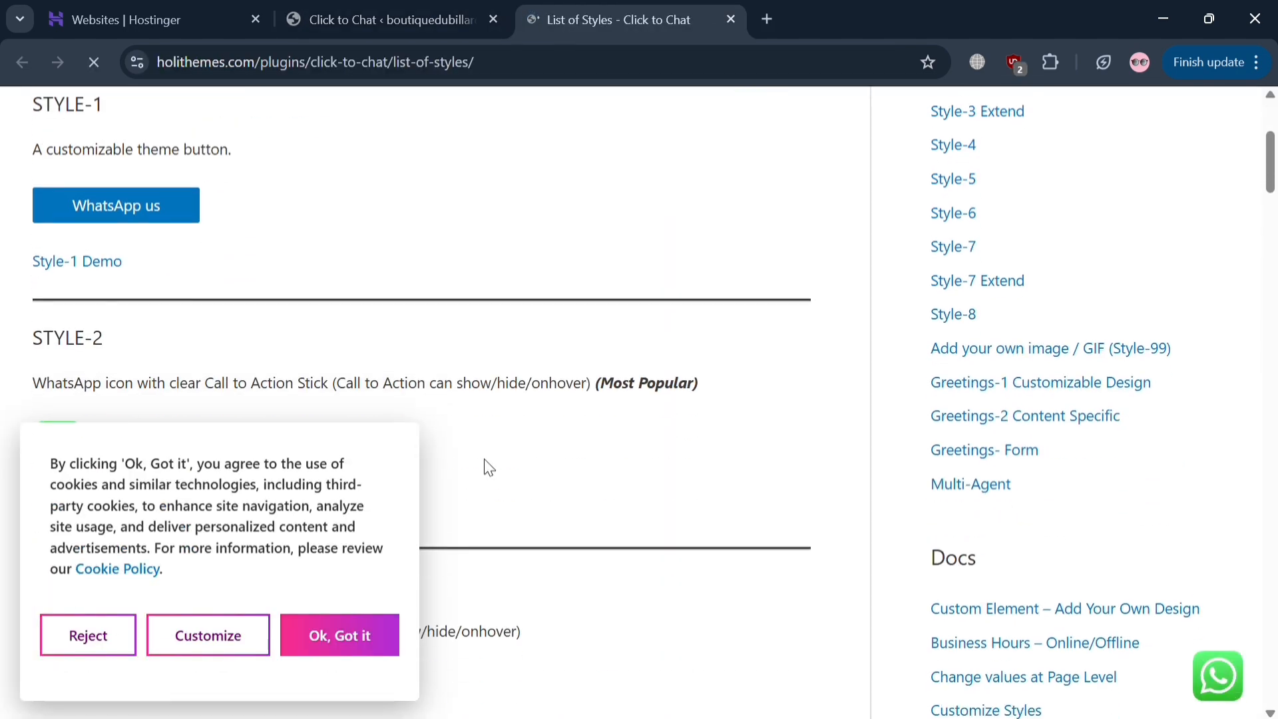
pyautogui.click(316, 638)
pyautogui.scroll(-5, 317, 638)
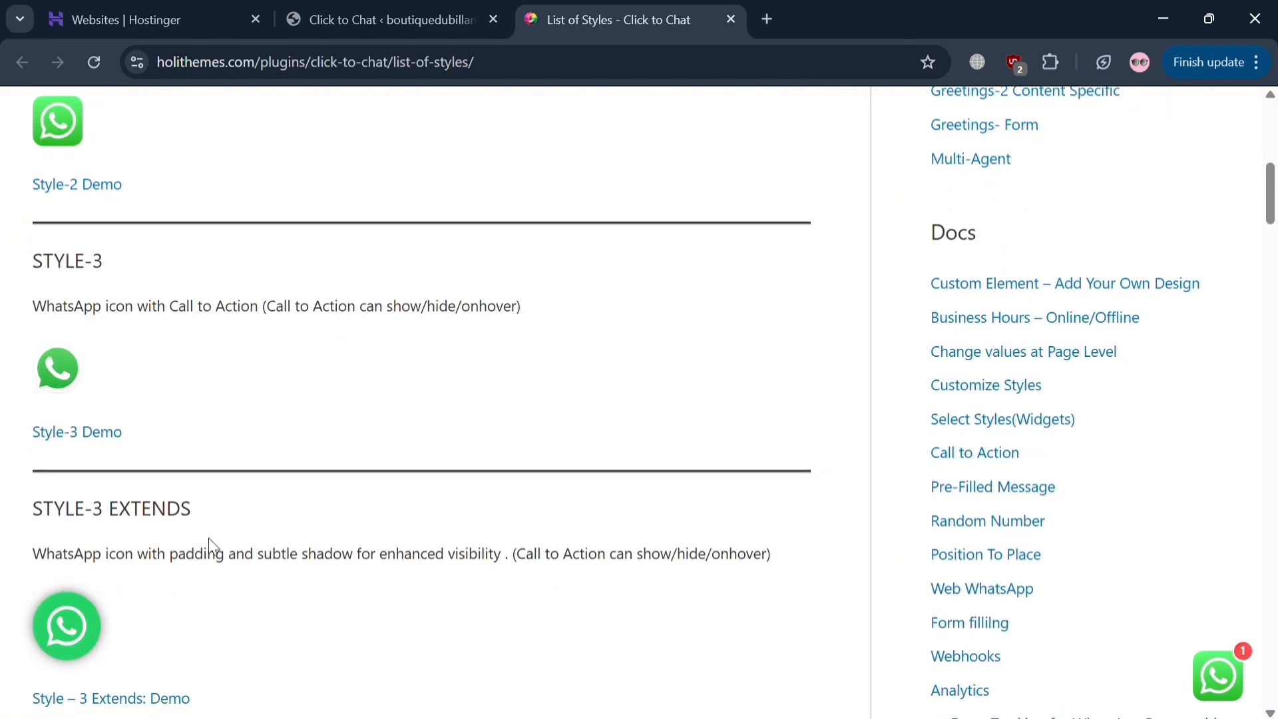
pyautogui.scroll(-5, 213, 553)
pyautogui.scroll(-4, 222, 582)
pyautogui.scroll(9, 222, 581)
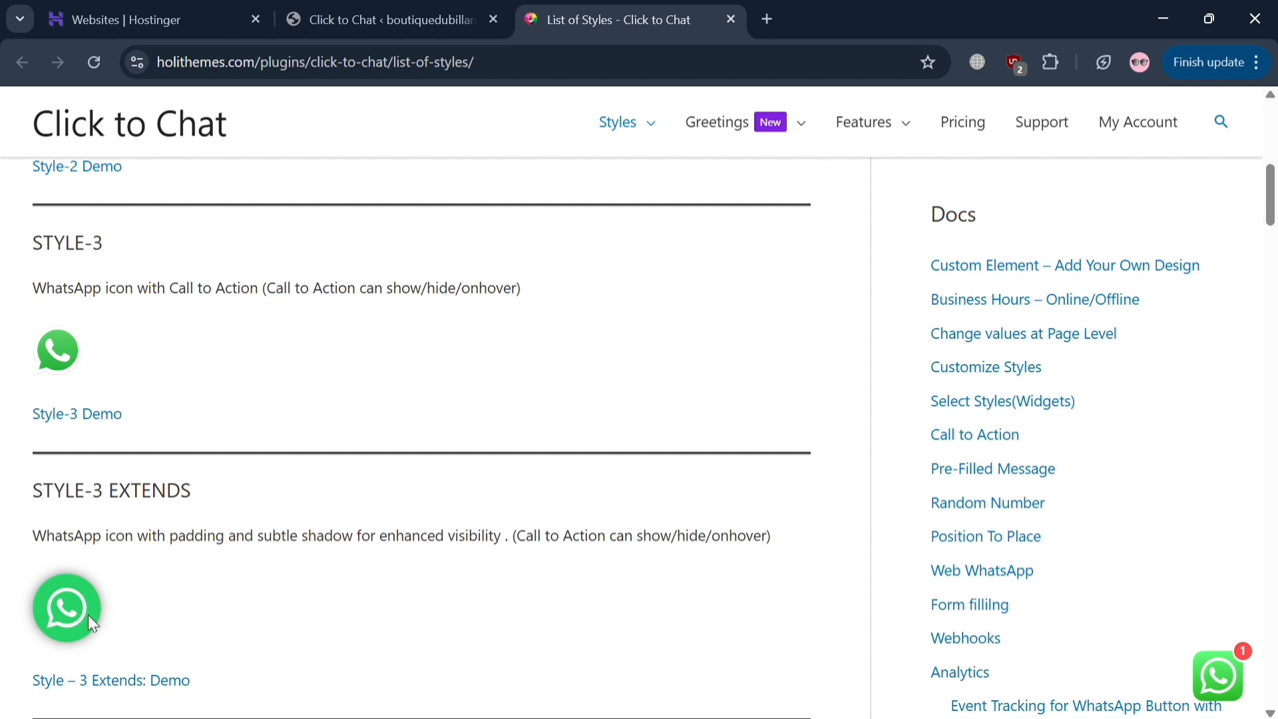
pyautogui.click(369, 8)
# - Select the Style-3 Extend (Large Icon) button style and save the Click to Chat settings
pyautogui.scroll(3, 544, 277)
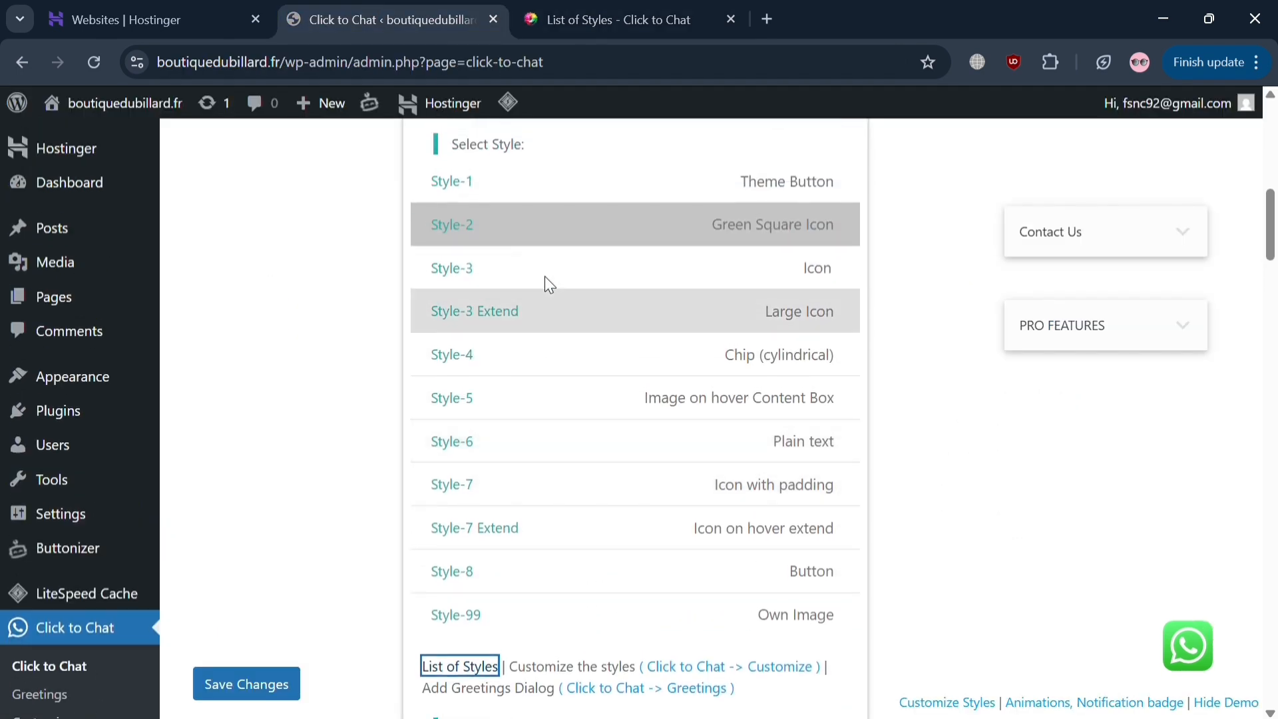
pyautogui.click(574, 298)
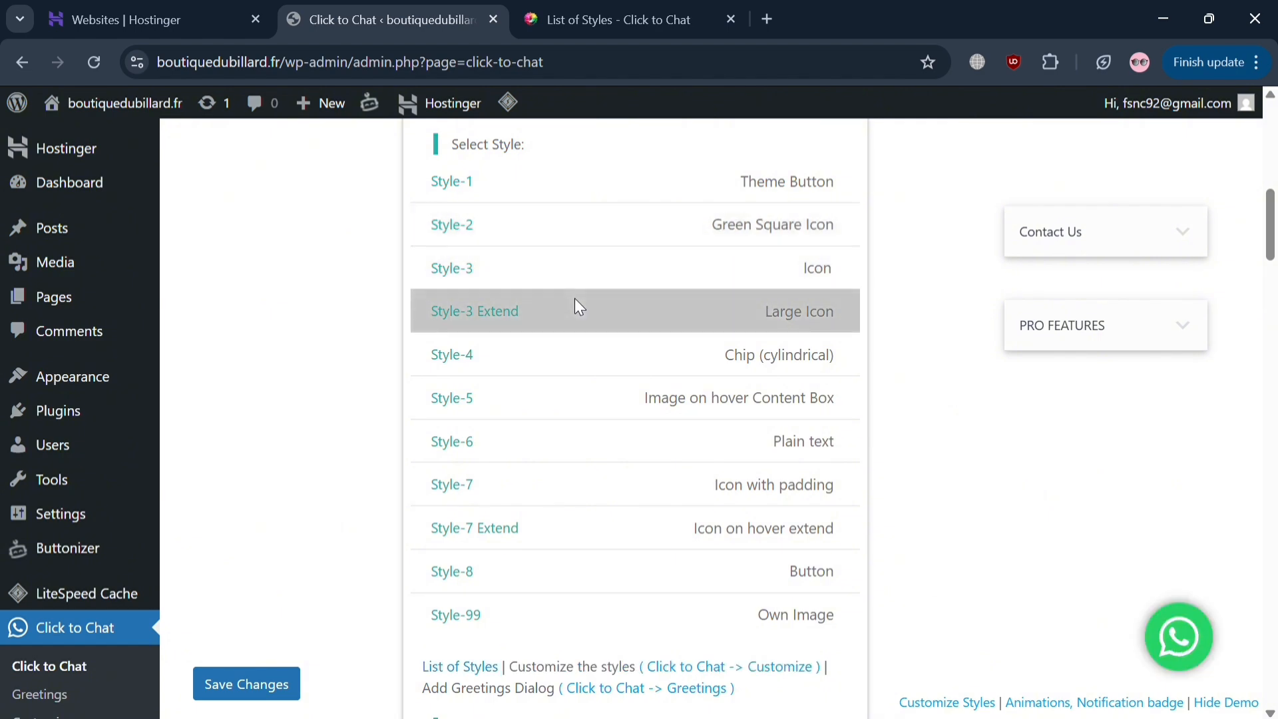
pyautogui.scroll(-10, 575, 301)
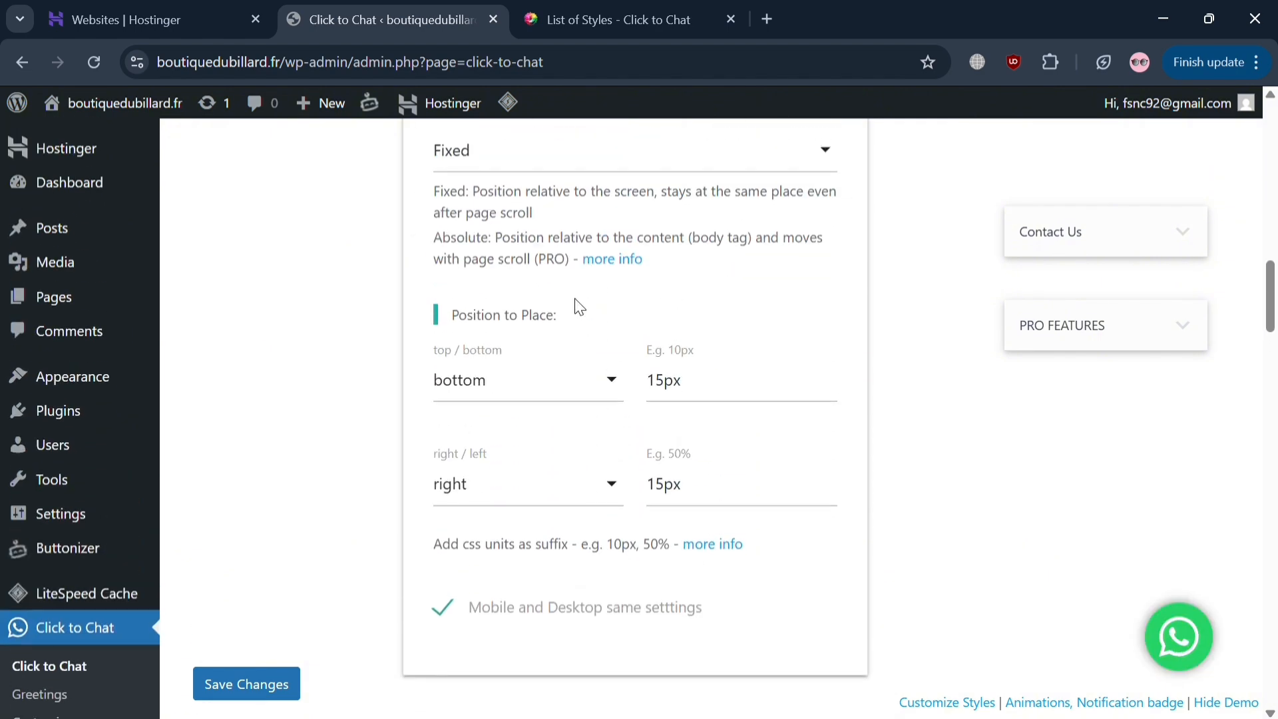
pyautogui.scroll(3, 574, 306)
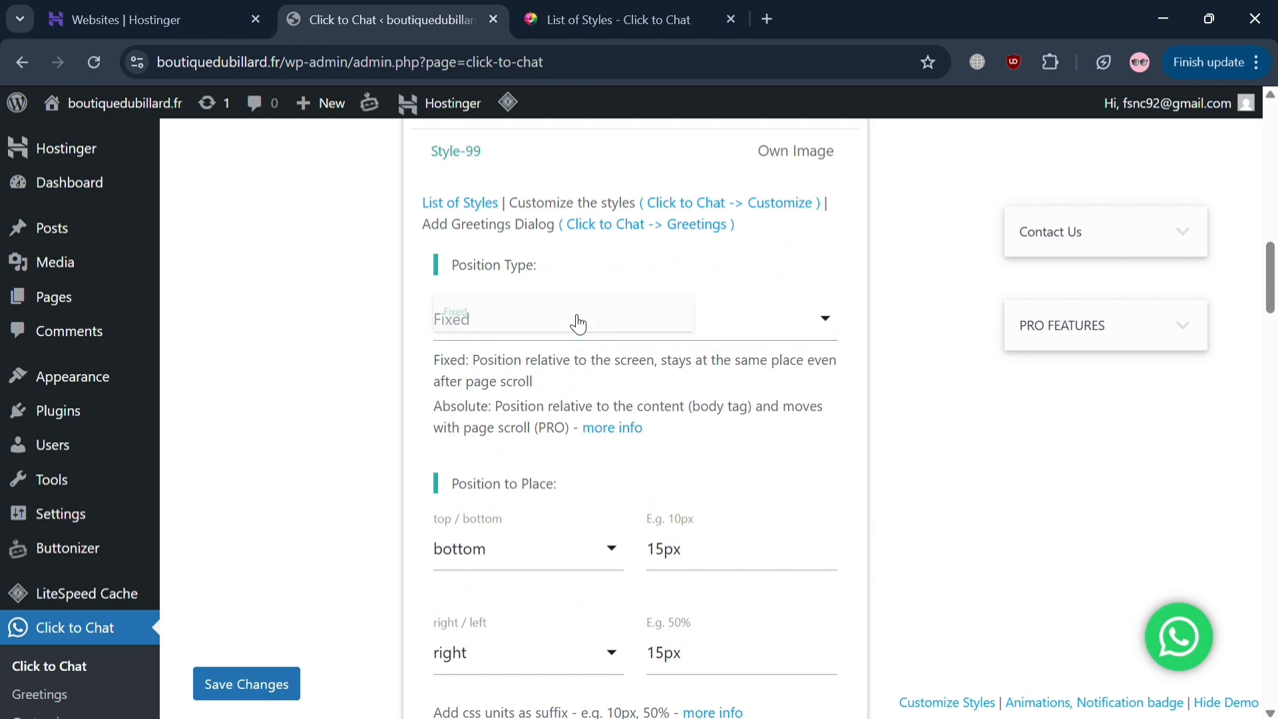
pyautogui.scroll(-3, 573, 319)
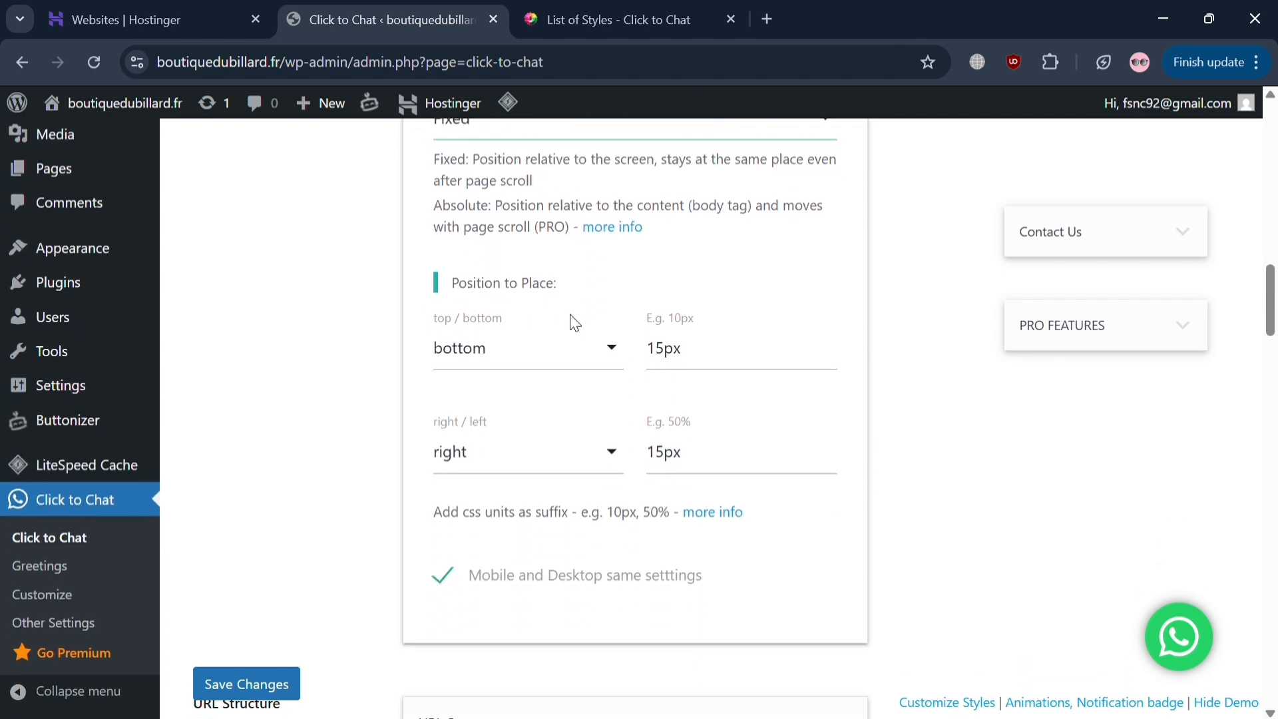
pyautogui.scroll(-4, 553, 558)
pyautogui.scroll(-5, 553, 559)
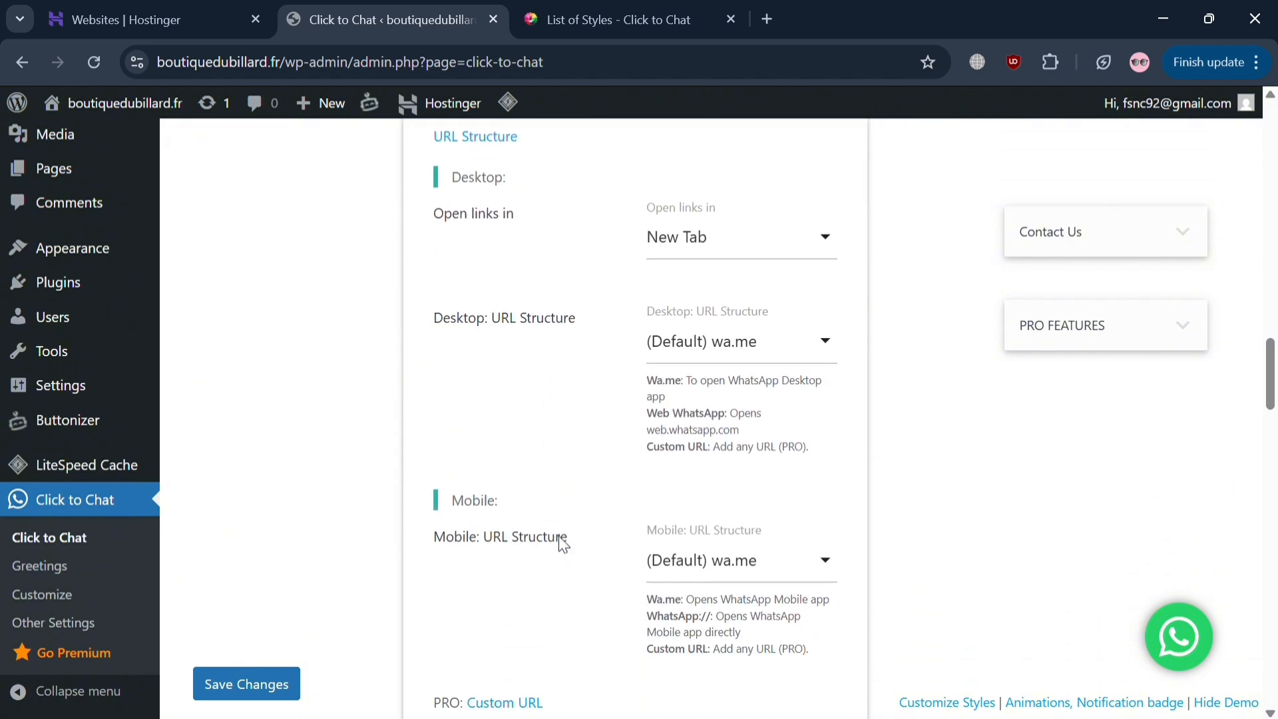
pyautogui.scroll(-4, 614, 470)
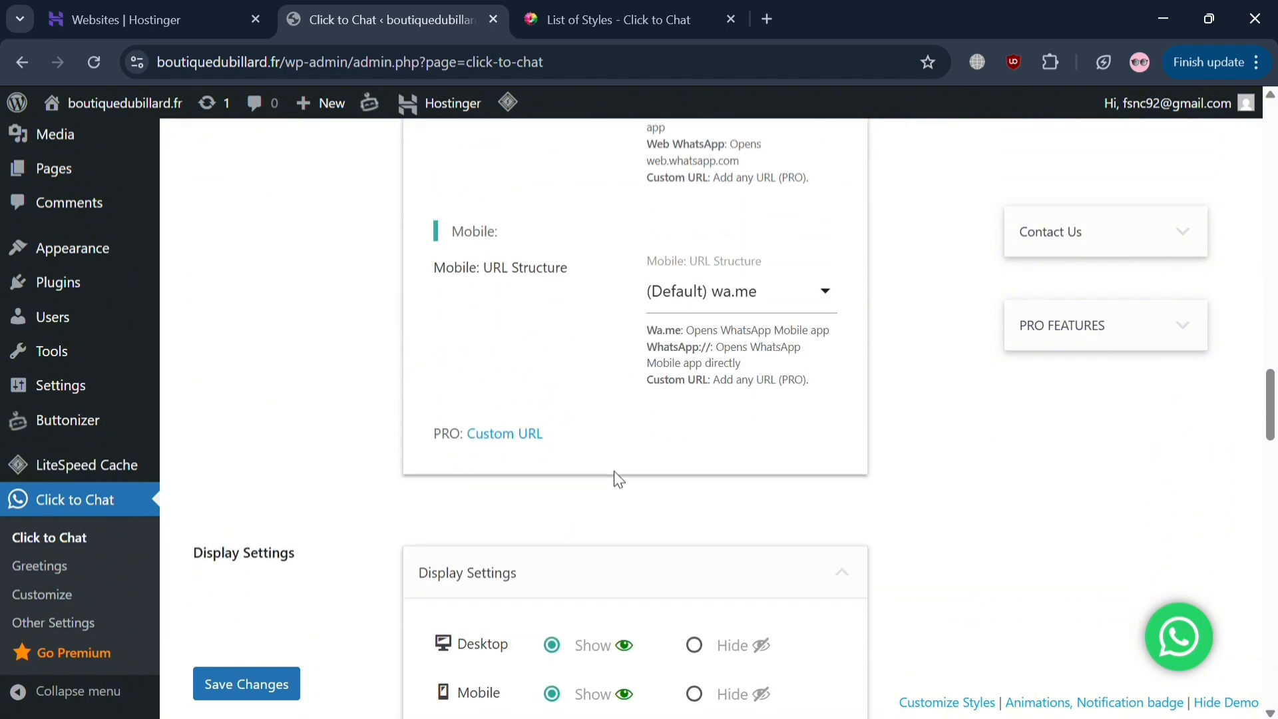
pyautogui.scroll(-3, 613, 470)
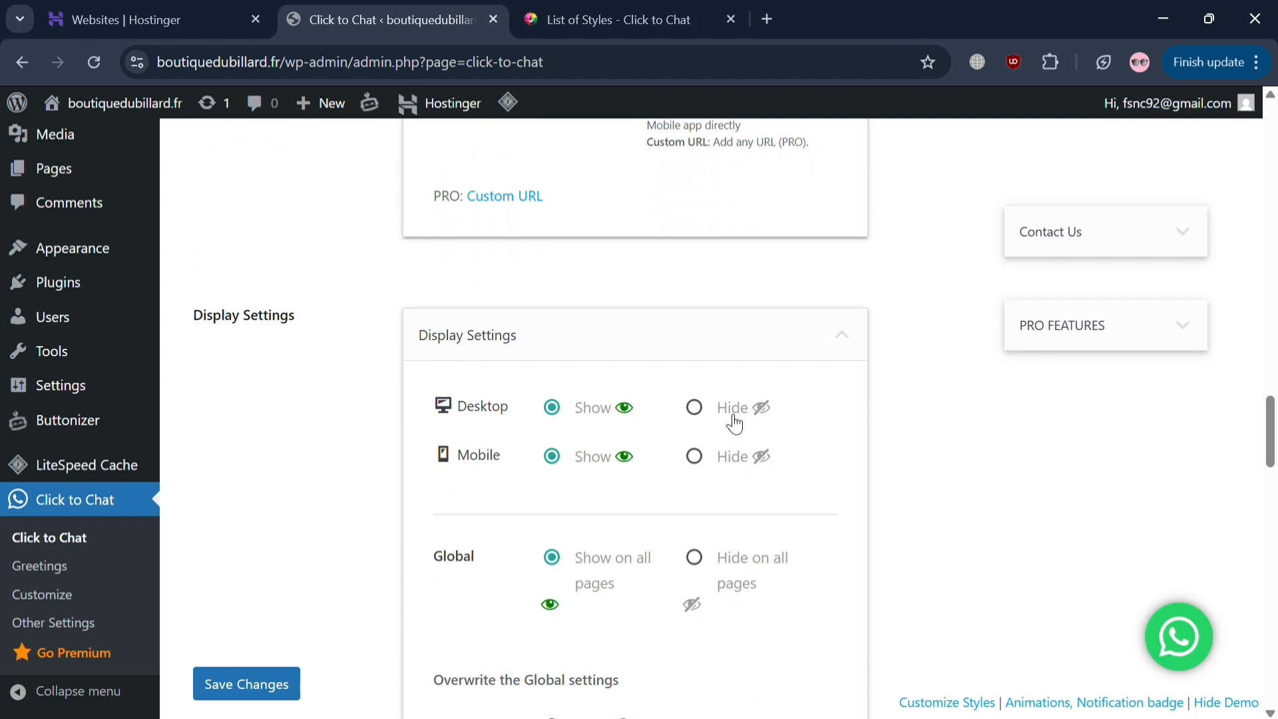
pyautogui.scroll(-3, 693, 409)
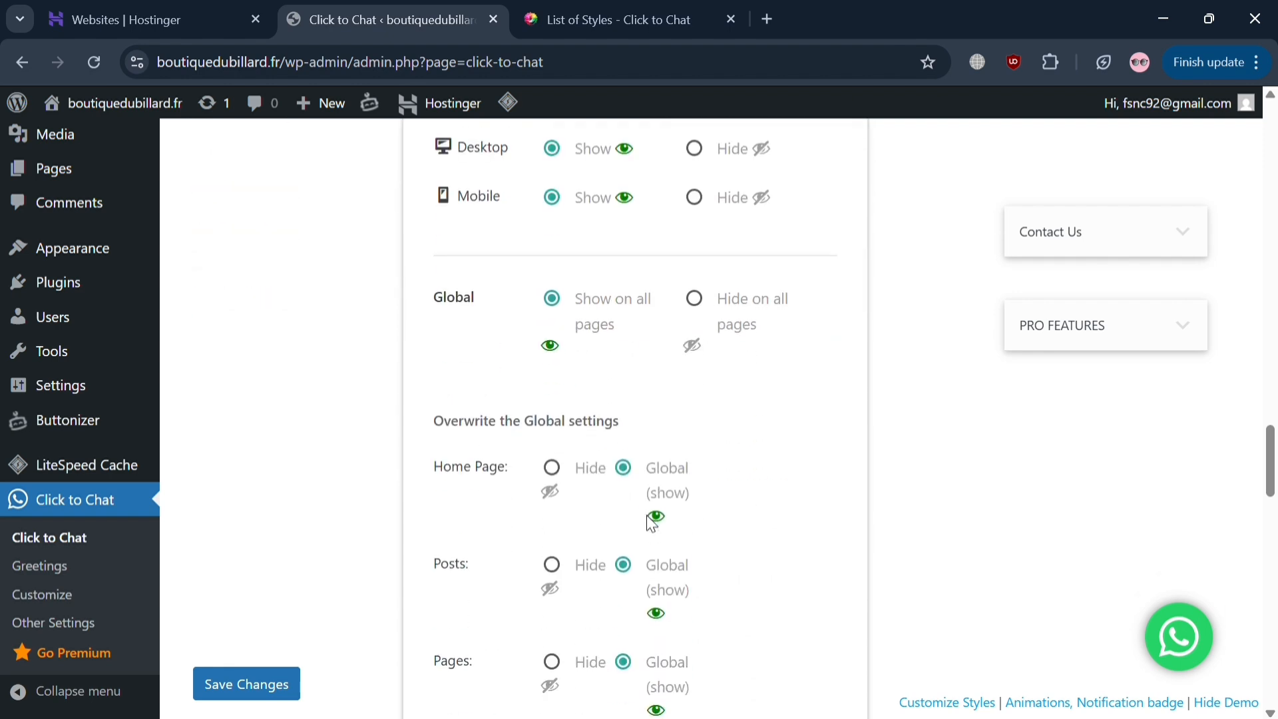
pyautogui.scroll(-3, 589, 614)
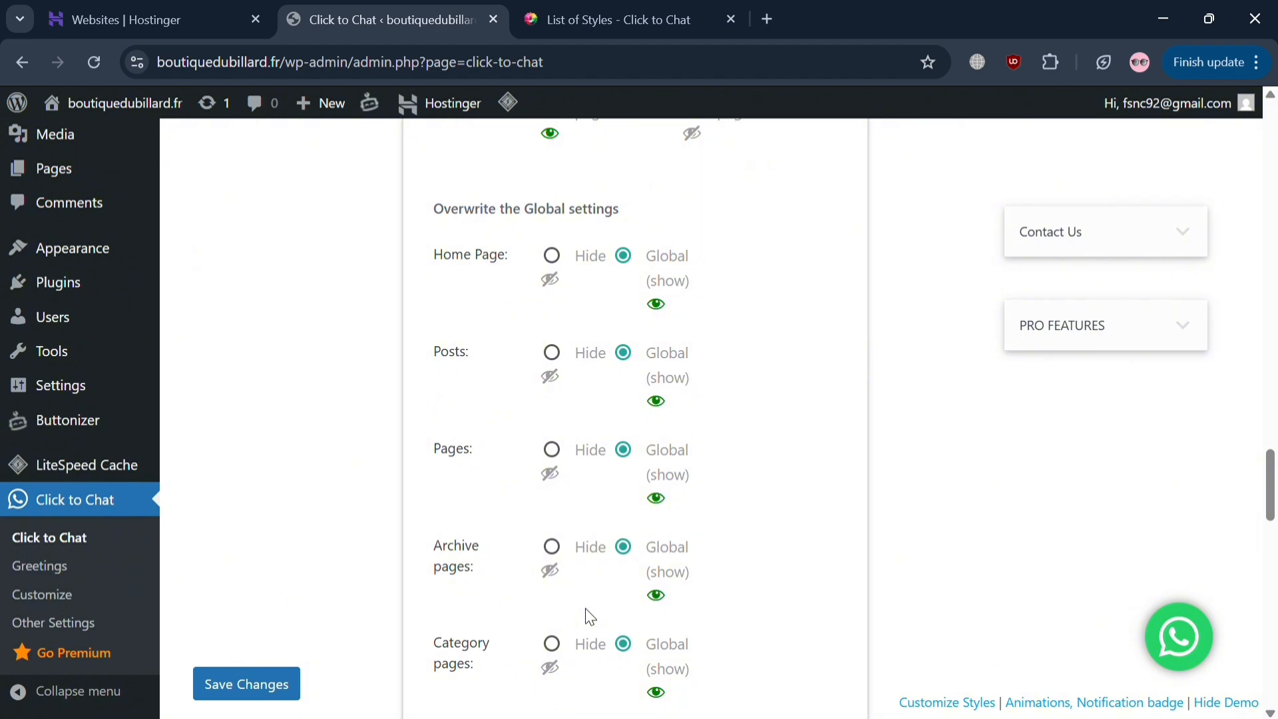
pyautogui.scroll(-8, 590, 614)
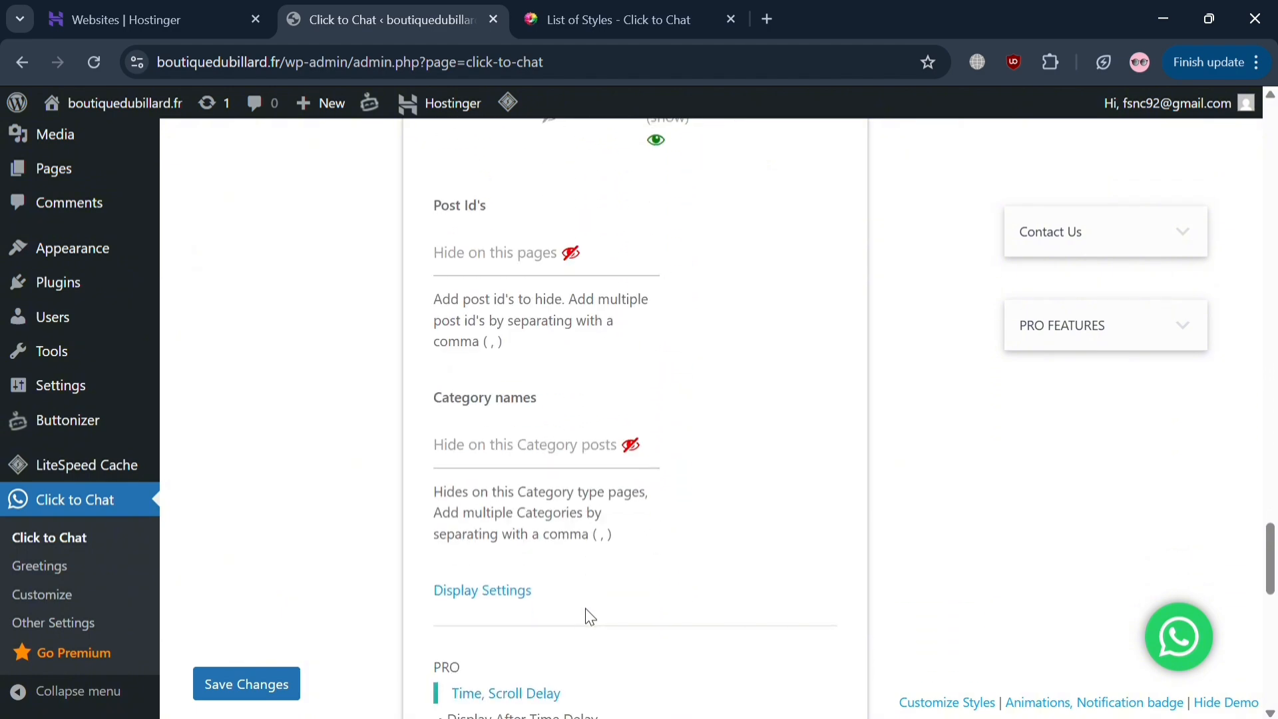
pyautogui.scroll(-10, 589, 617)
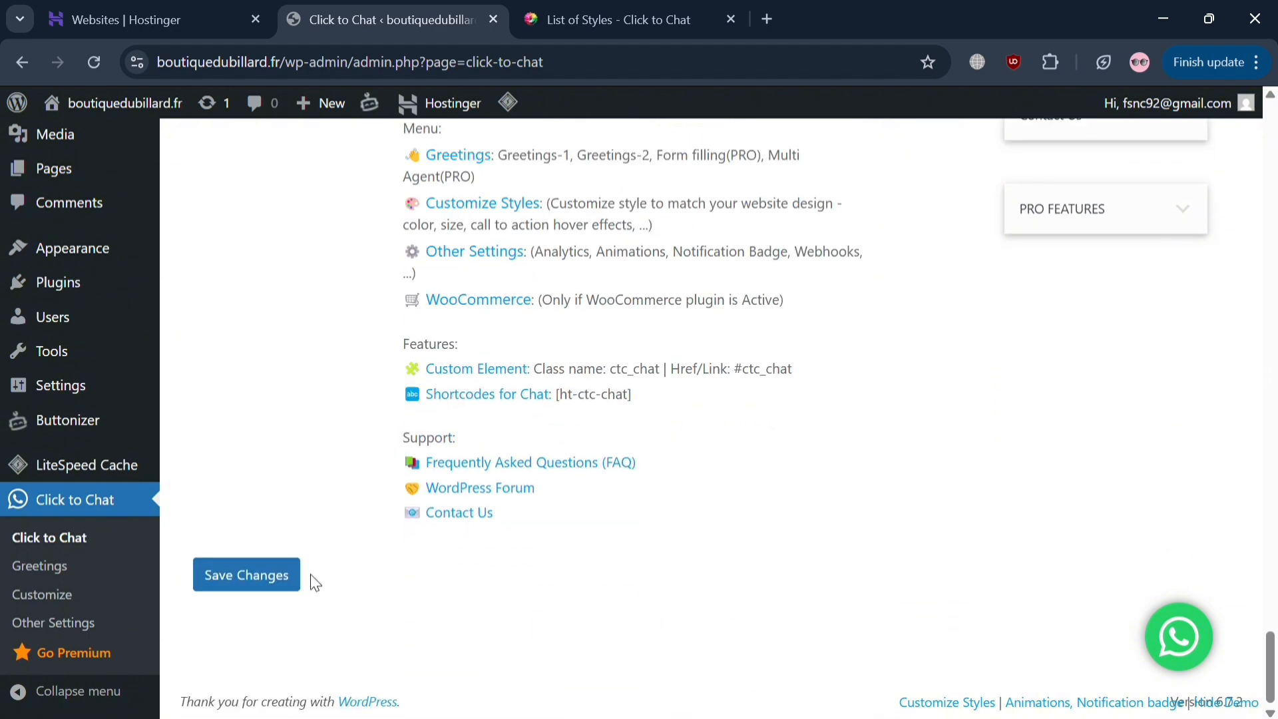
pyautogui.click(281, 577)
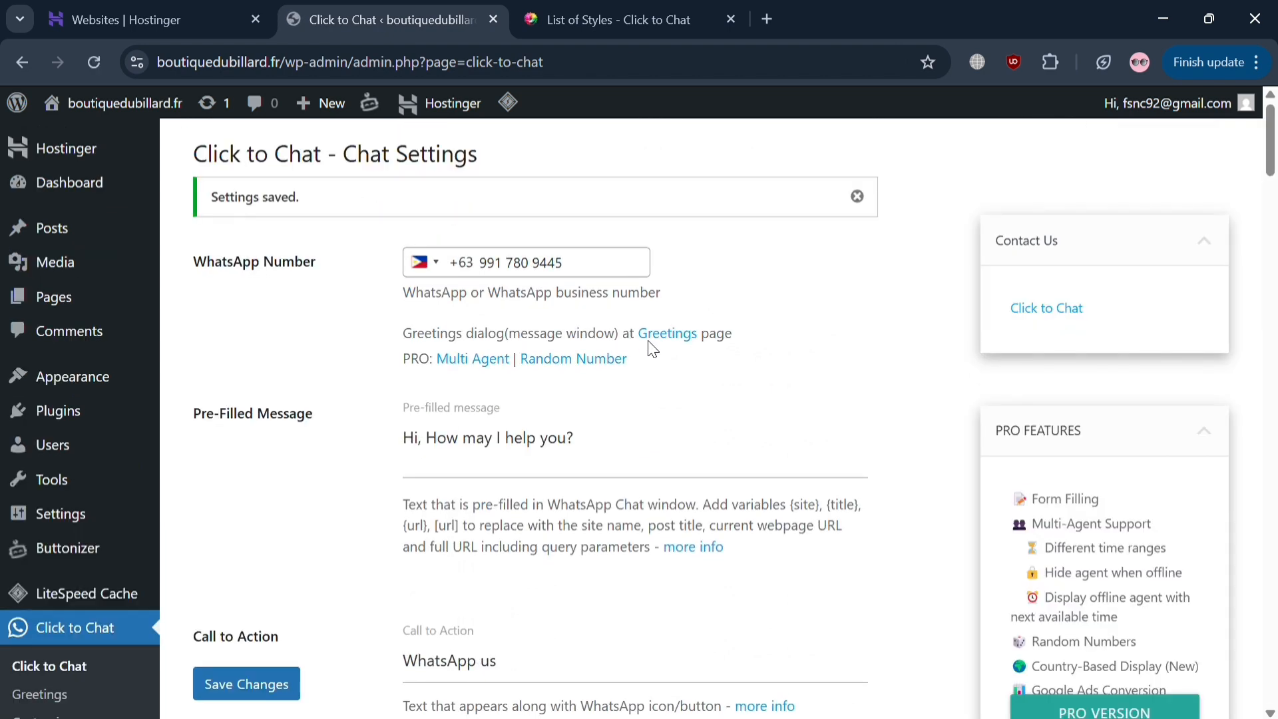
# - Visit the live site's Blog front page from the admin bar
pyautogui.click(164, 112)
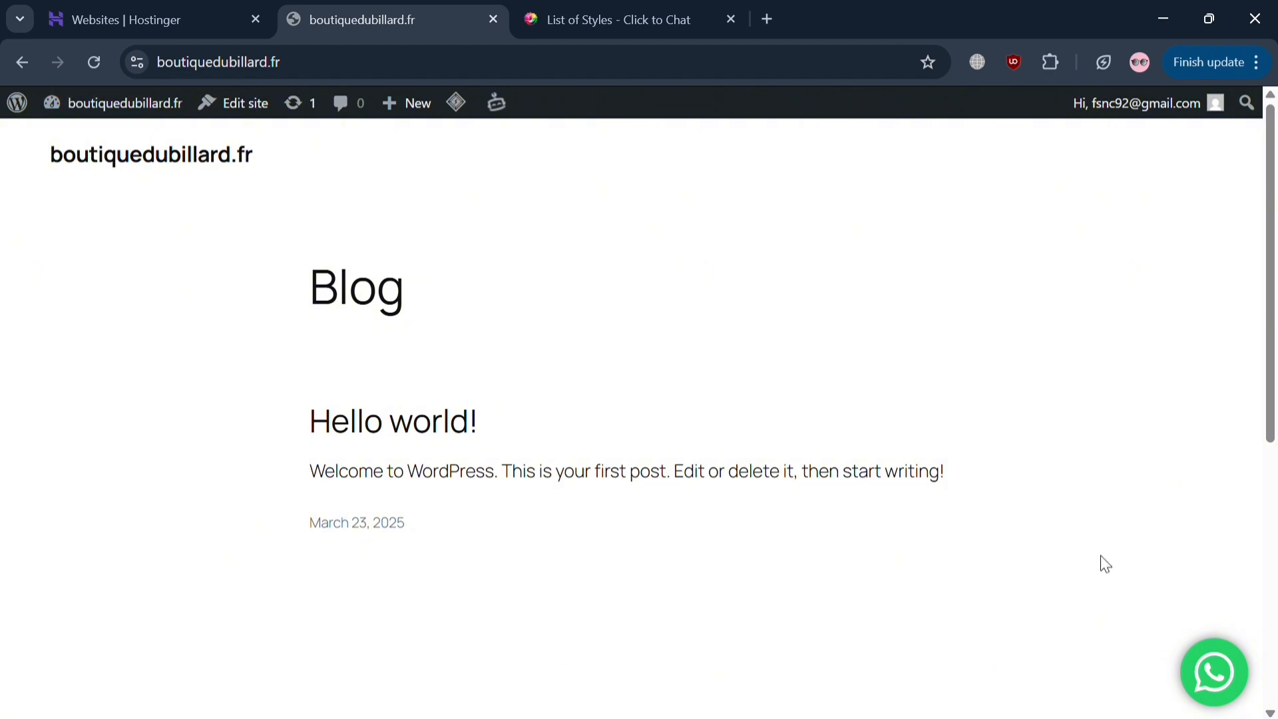
# - Test the floating WhatsApp button's share page with the greeting, then return to the blog tab
pyautogui.click(1213, 669)
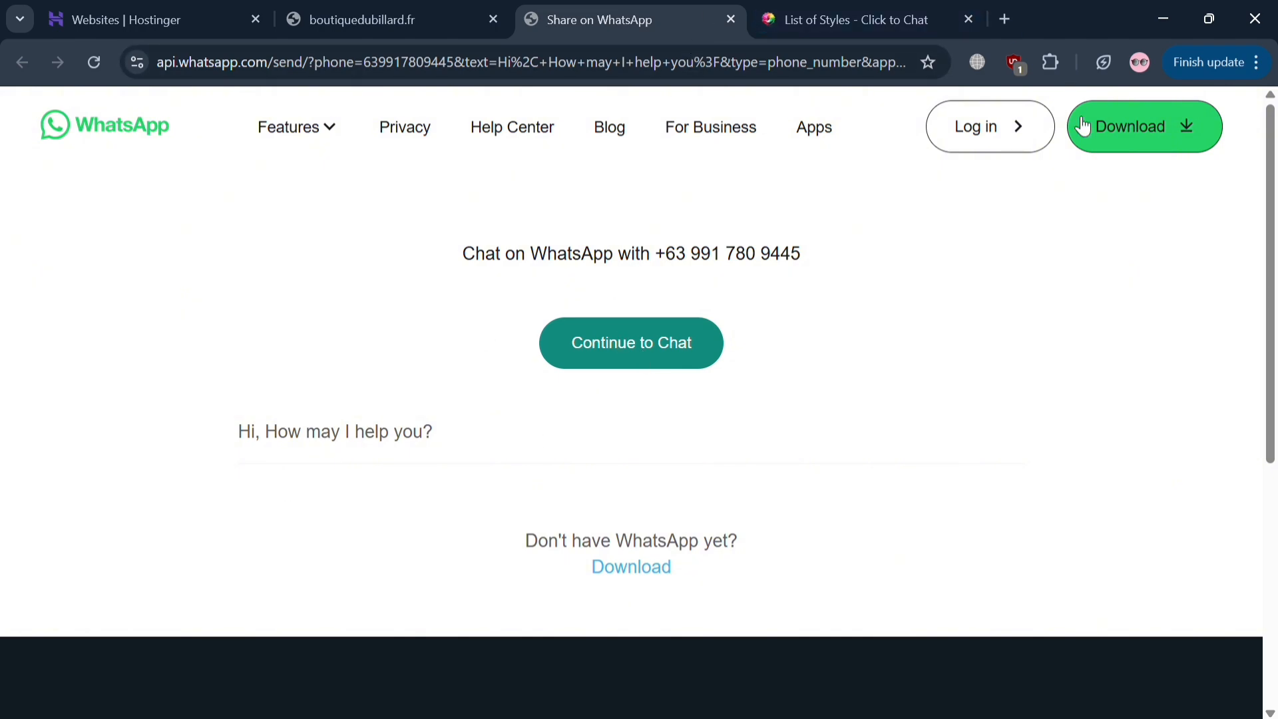
pyautogui.click(504, 5)
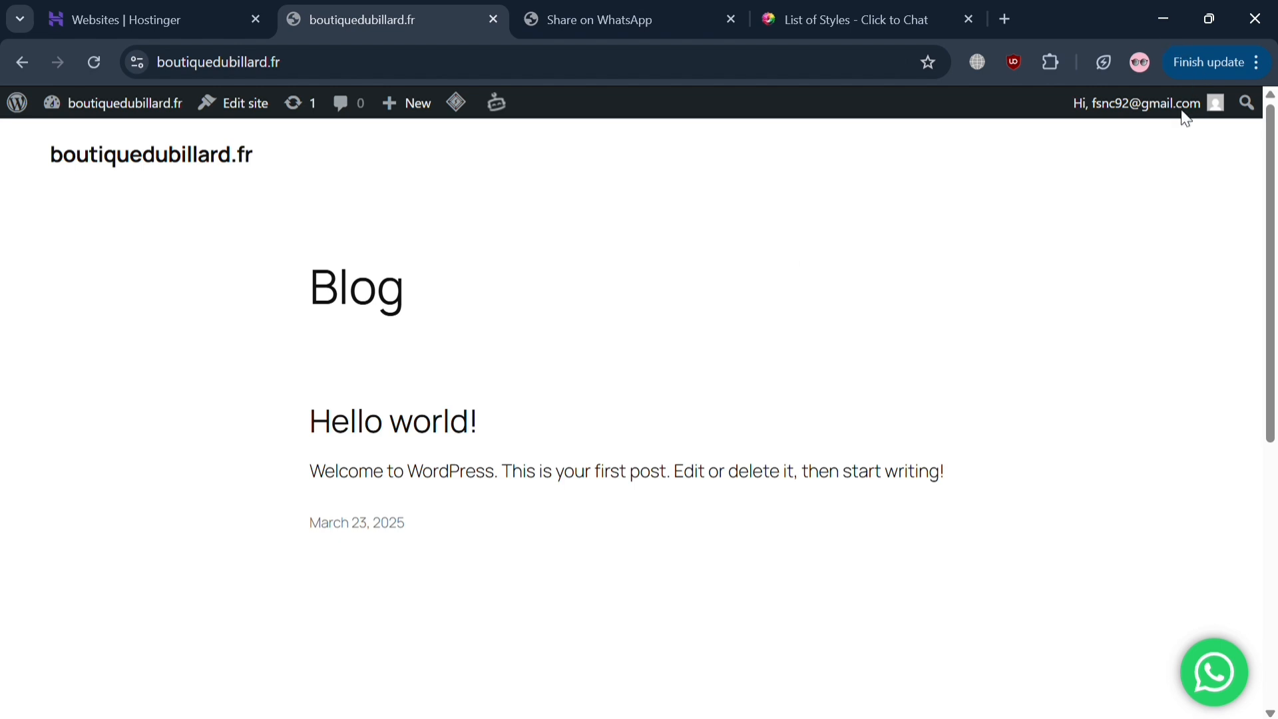